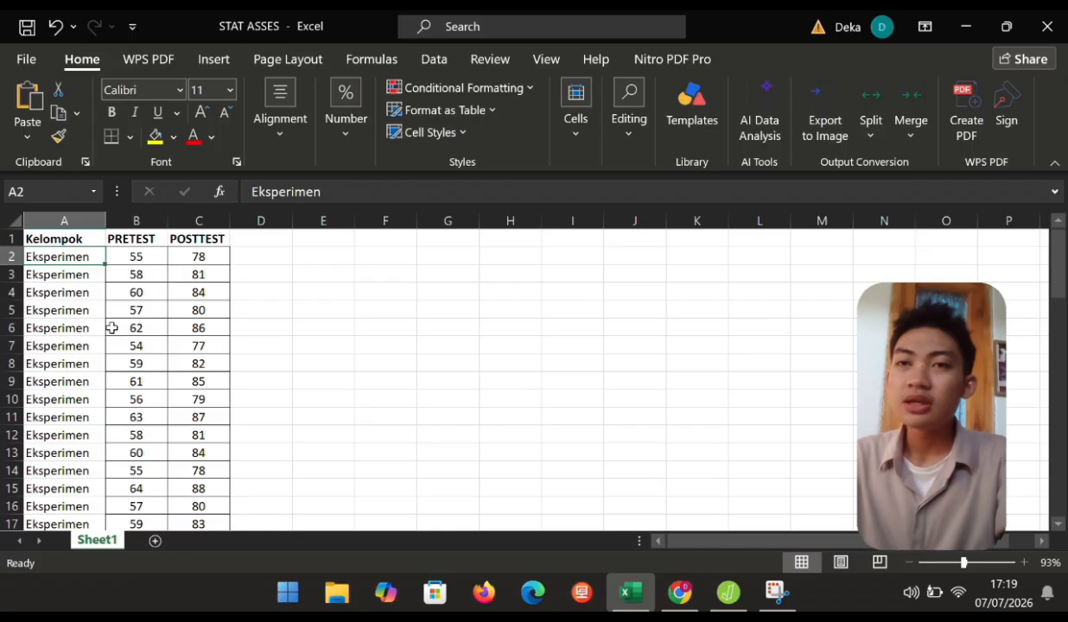
Step: Examine the column headers and the Eksperimen and Kontrol rows in the Kelompok column of Sheet1
{"action": "left_click", "coordinate": [61, 240]}
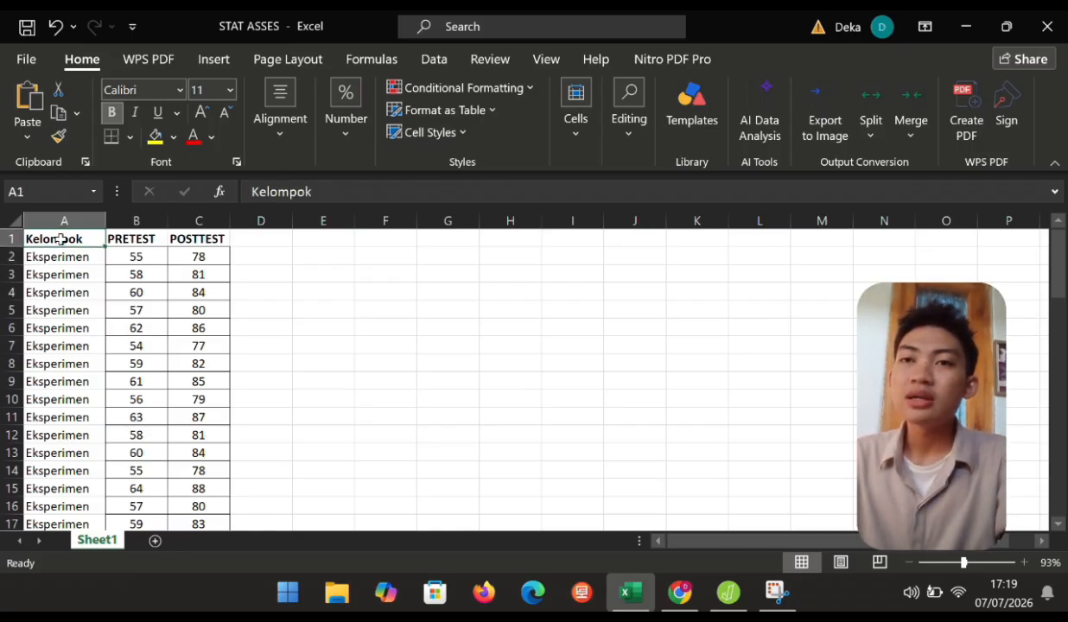
{"action": "key", "text": "Right"}
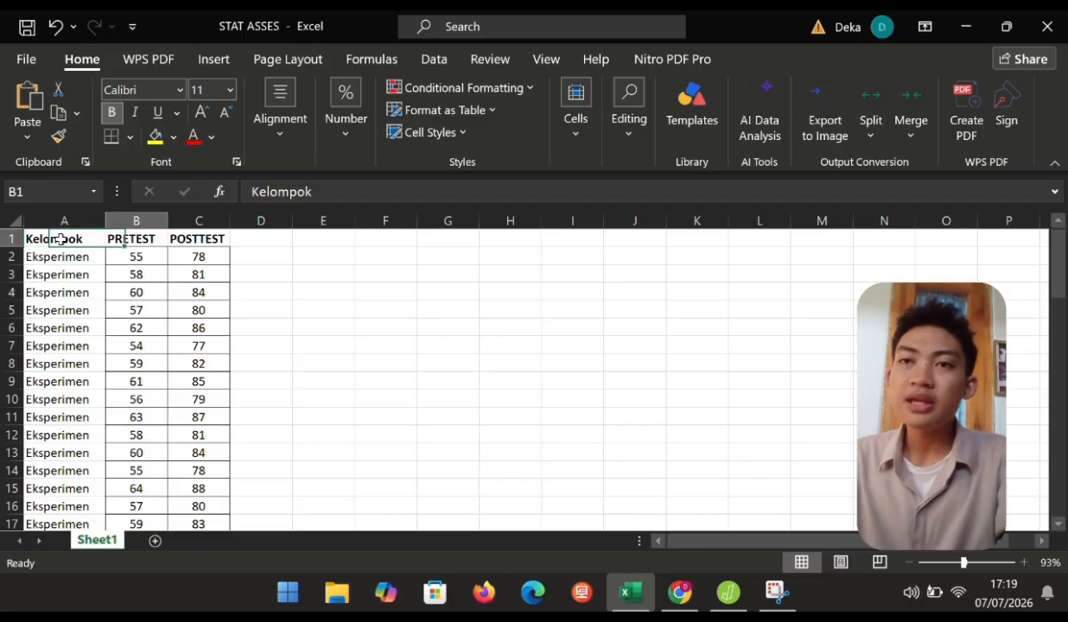
{"action": "key", "text": "Right"}
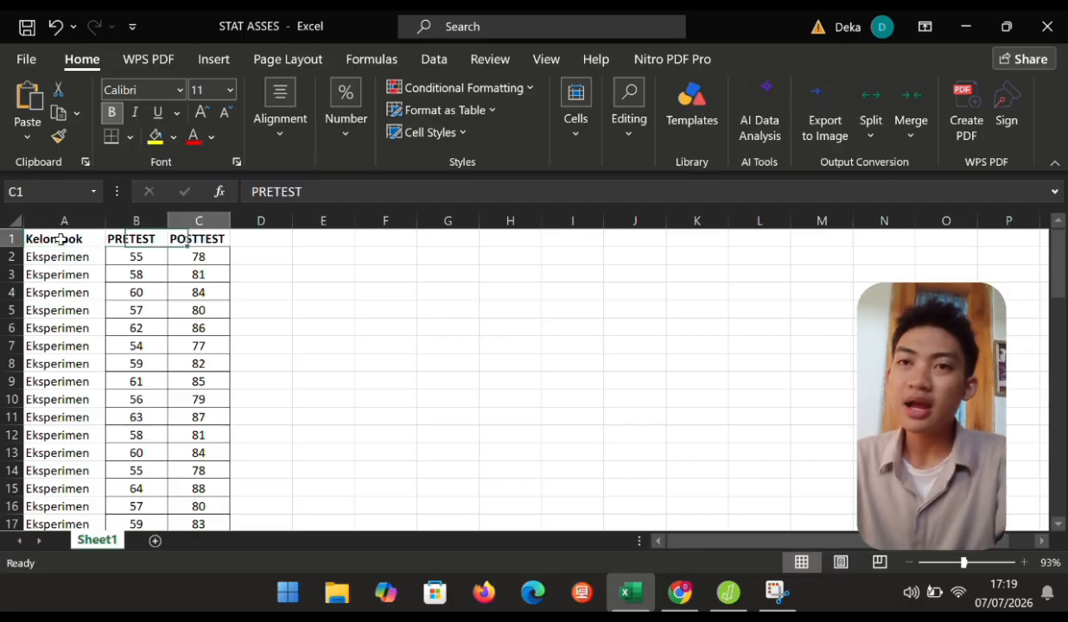
{"action": "key", "text": "Left"}
{"action": "key", "text": "Left"}
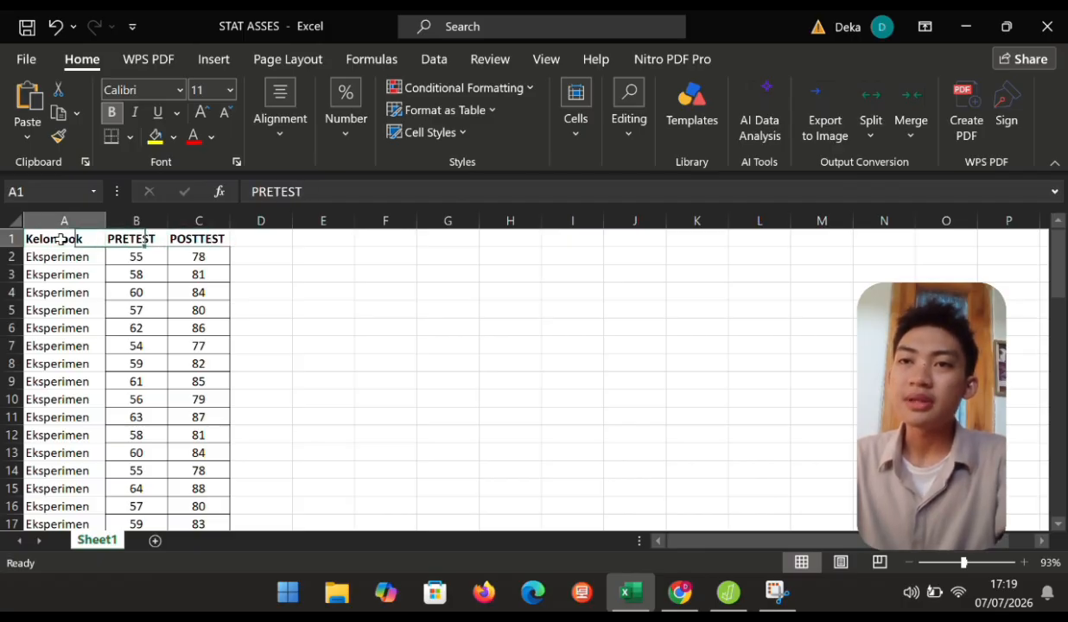
{"action": "key", "text": "Down"}
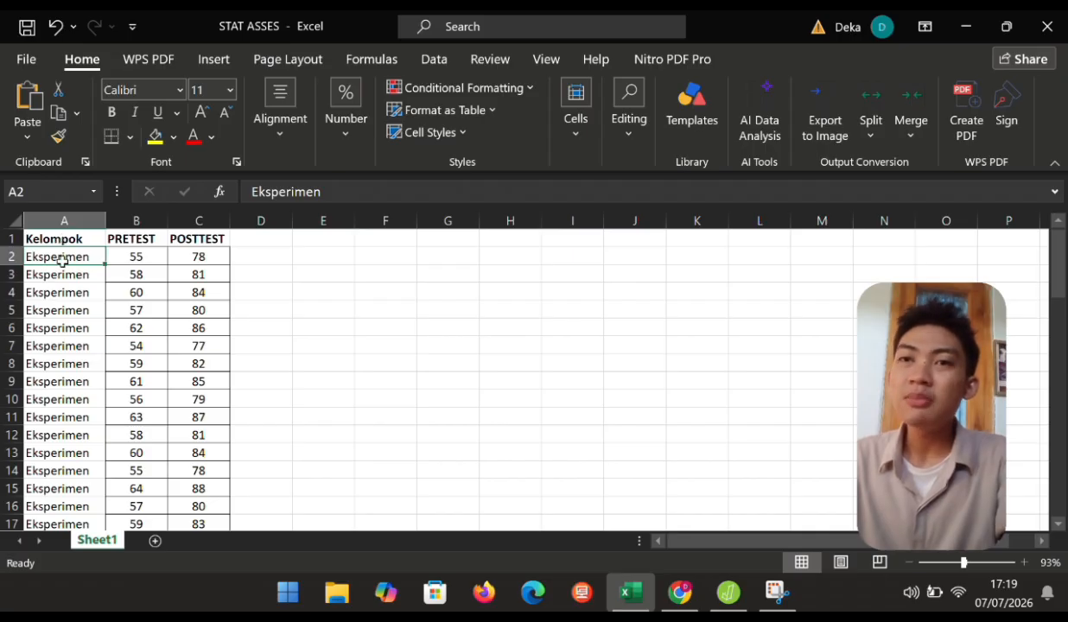
{"action": "left_click_drag", "start_coordinate": [62, 259], "coordinate": [82, 415]}
{"action": "left_click", "coordinate": [198, 450]}
{"action": "scroll", "coordinate": [198, 447], "scroll_direction": "down", "scroll_amount": 5}
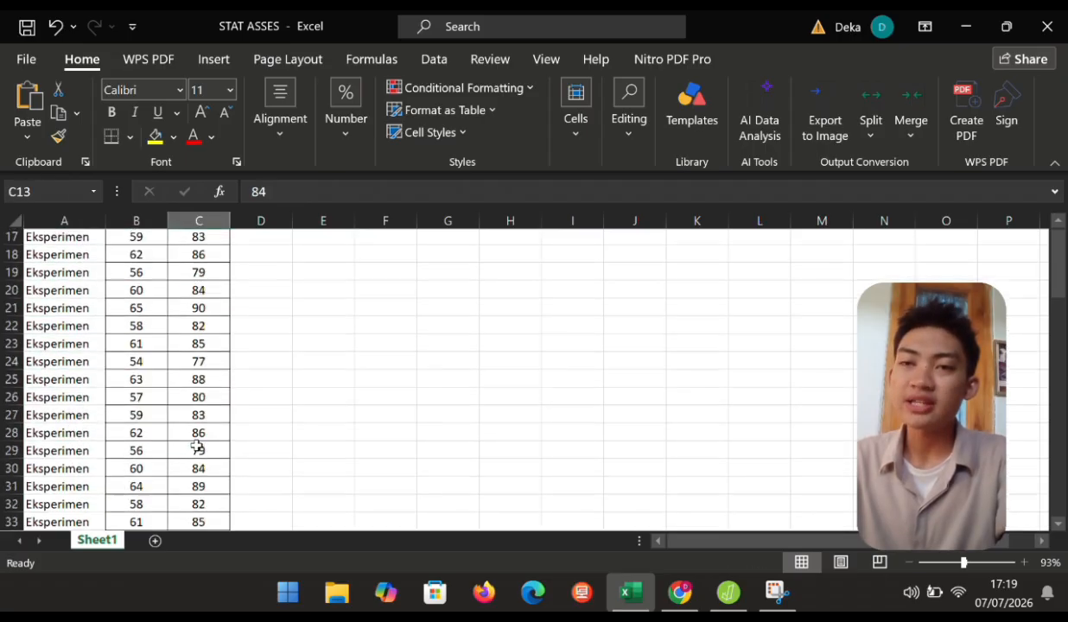
{"action": "scroll", "coordinate": [198, 447], "scroll_direction": "down", "scroll_amount": 3}
{"action": "left_click", "coordinate": [50, 364]}
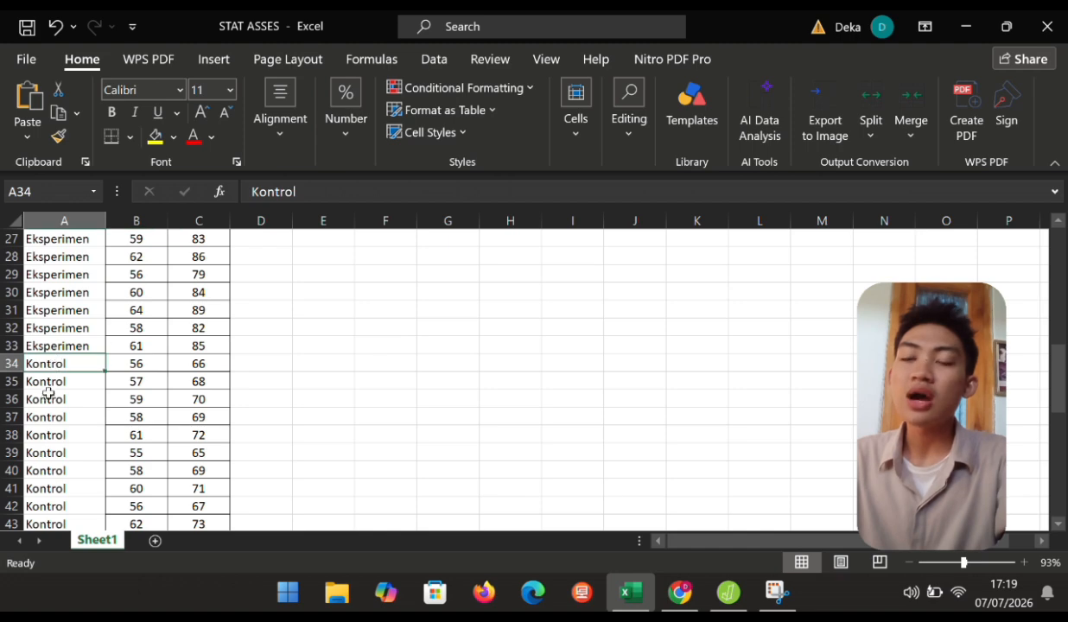
{"action": "scroll", "coordinate": [227, 350], "scroll_direction": "up", "scroll_amount": 9}
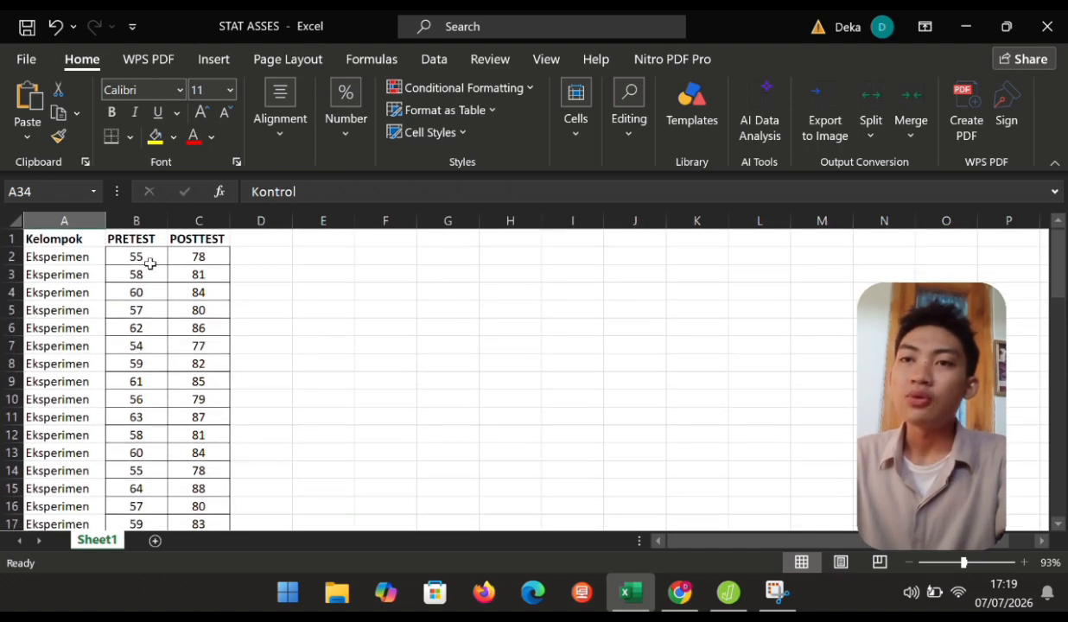
Step: Review the scores in the PRETEST and POSTTEST columns of Sheet1
{"action": "left_click", "coordinate": [137, 256]}
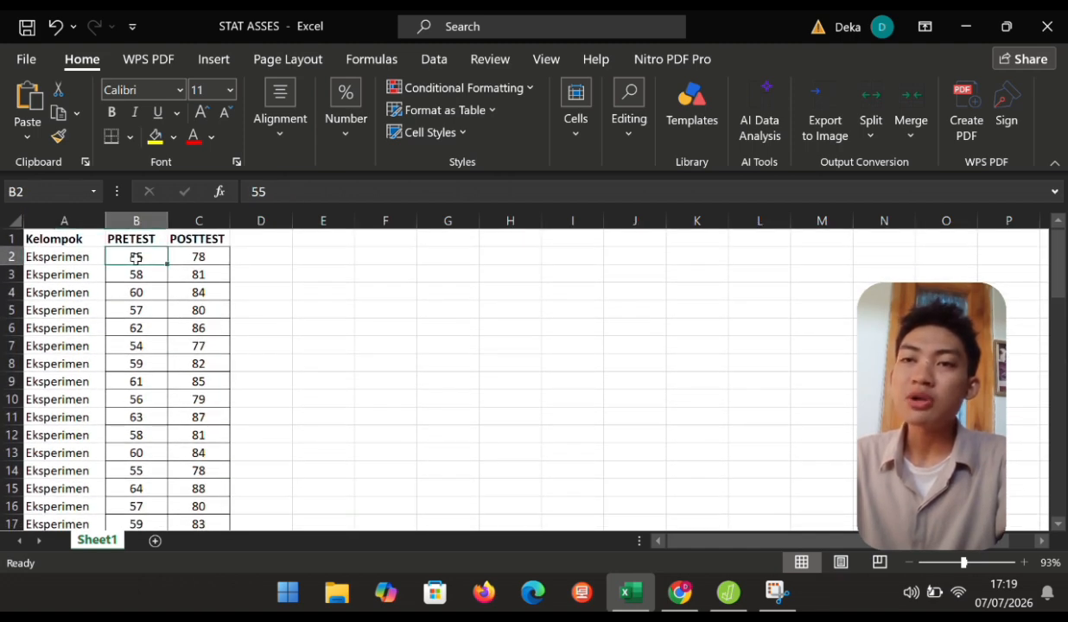
{"action": "left_click_drag", "start_coordinate": [136, 257], "coordinate": [176, 330]}
{"action": "left_click", "coordinate": [318, 366]}
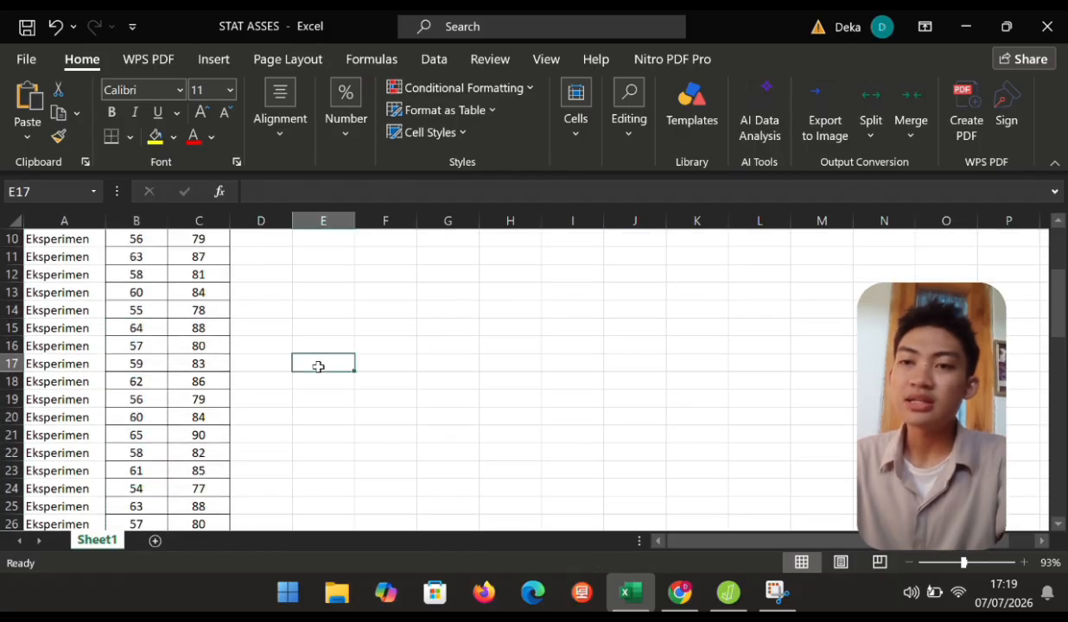
{"action": "scroll", "coordinate": [318, 366], "scroll_direction": "up", "scroll_amount": 3}
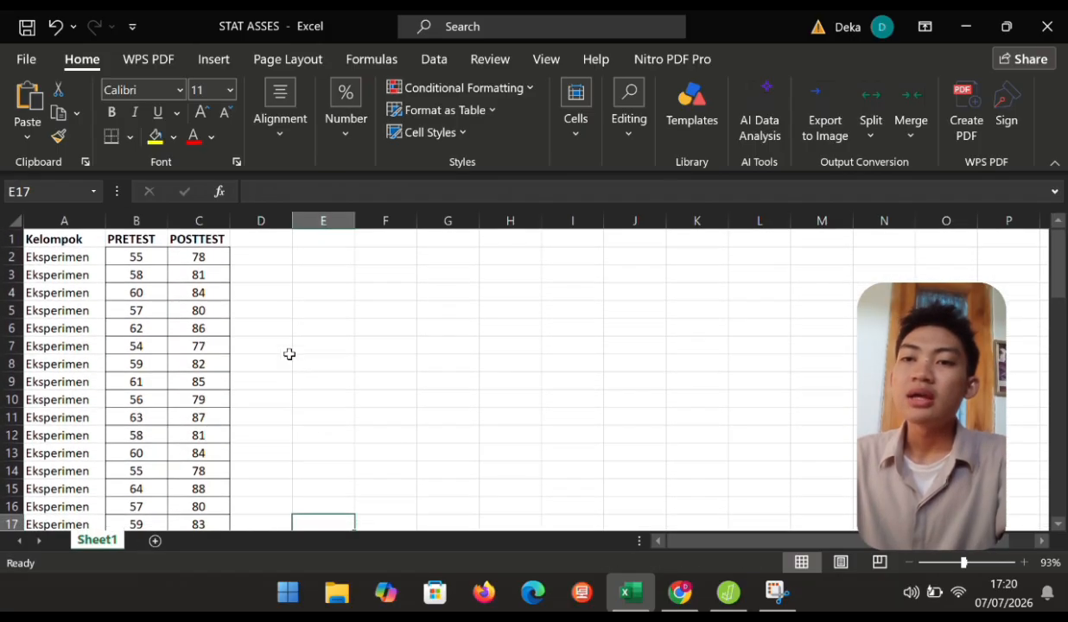
{"action": "left_click", "coordinate": [210, 269]}
{"action": "left_click", "coordinate": [206, 258]}
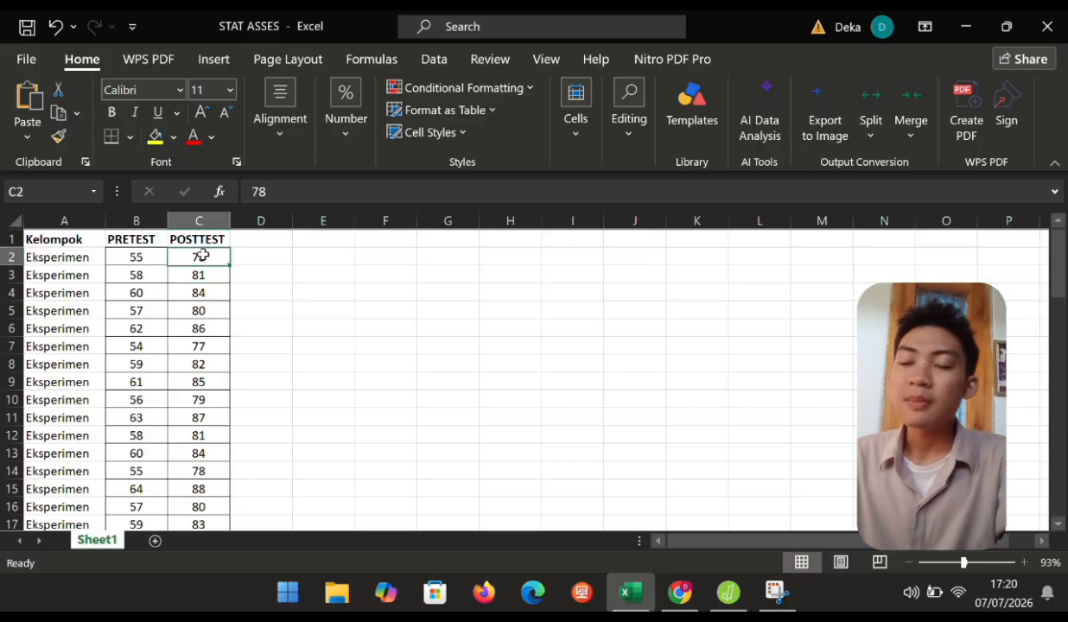
{"action": "key", "text": "F2"}
{"action": "left_click", "coordinate": [283, 332]}
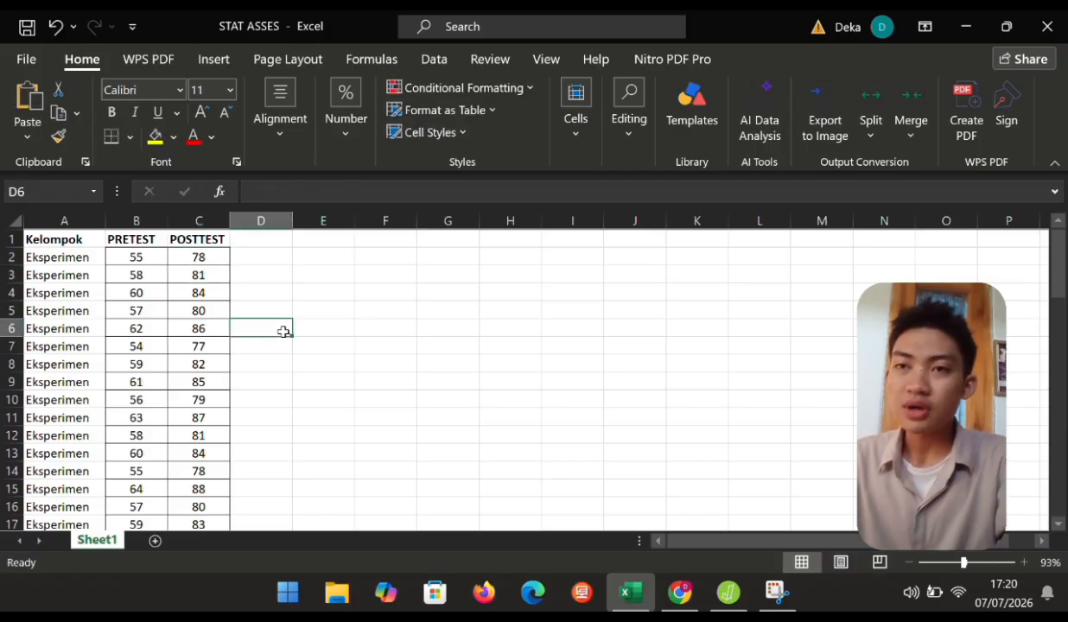
{"action": "left_click_drag", "start_coordinate": [215, 256], "coordinate": [183, 199]}
{"action": "left_click", "coordinate": [269, 346]}
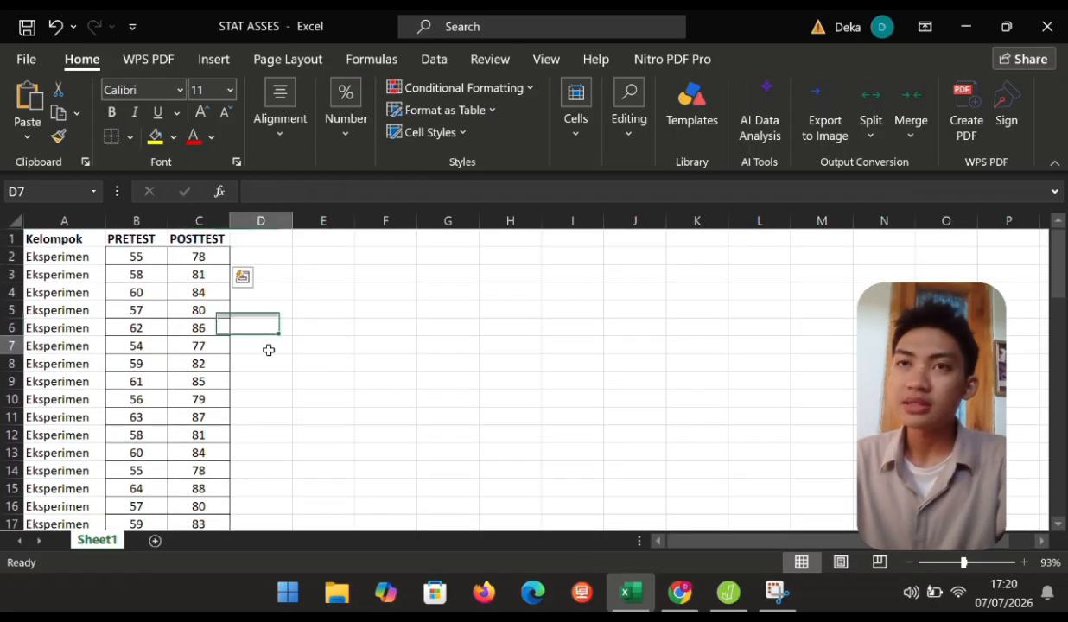
Step: Save the STAT ASSES workbook and switch to JASP
{"action": "left_click", "coordinate": [37, 62]}
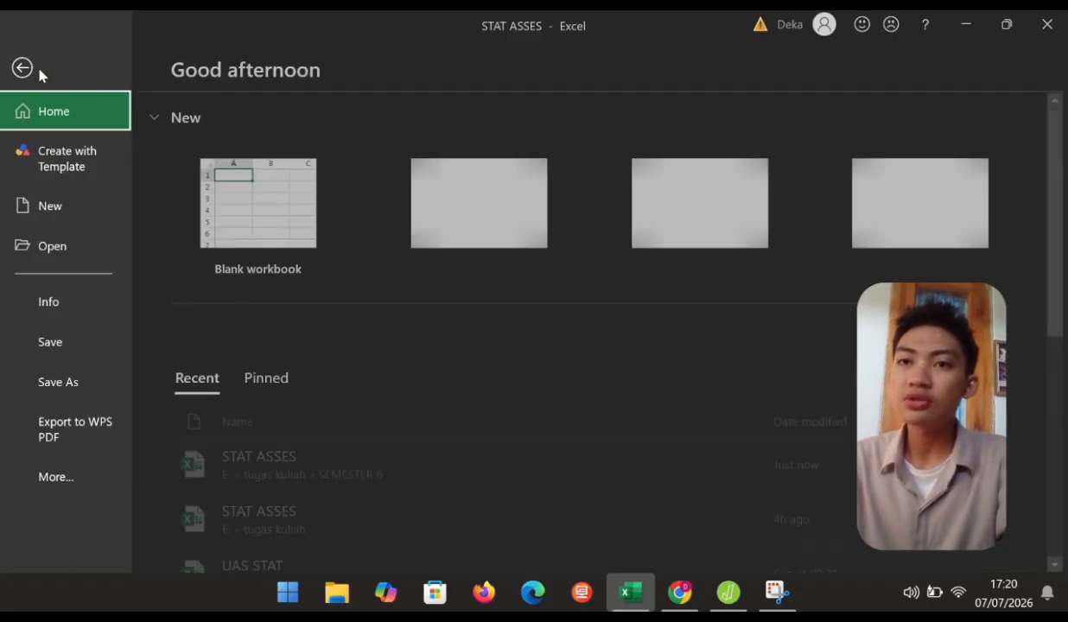
{"action": "left_click", "coordinate": [85, 341]}
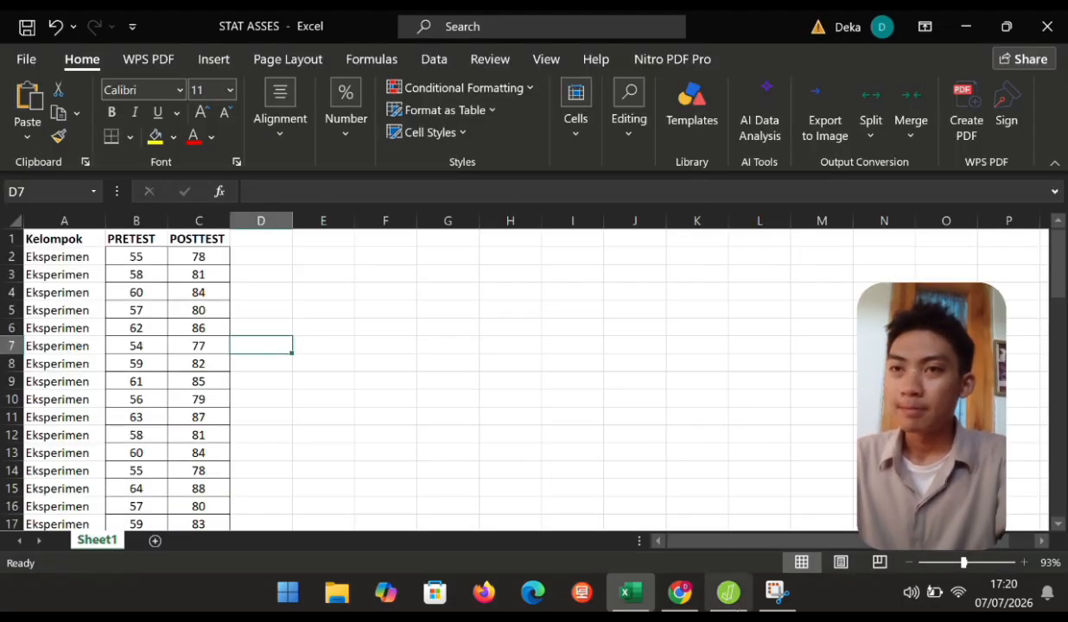
{"action": "left_click", "coordinate": [728, 592]}
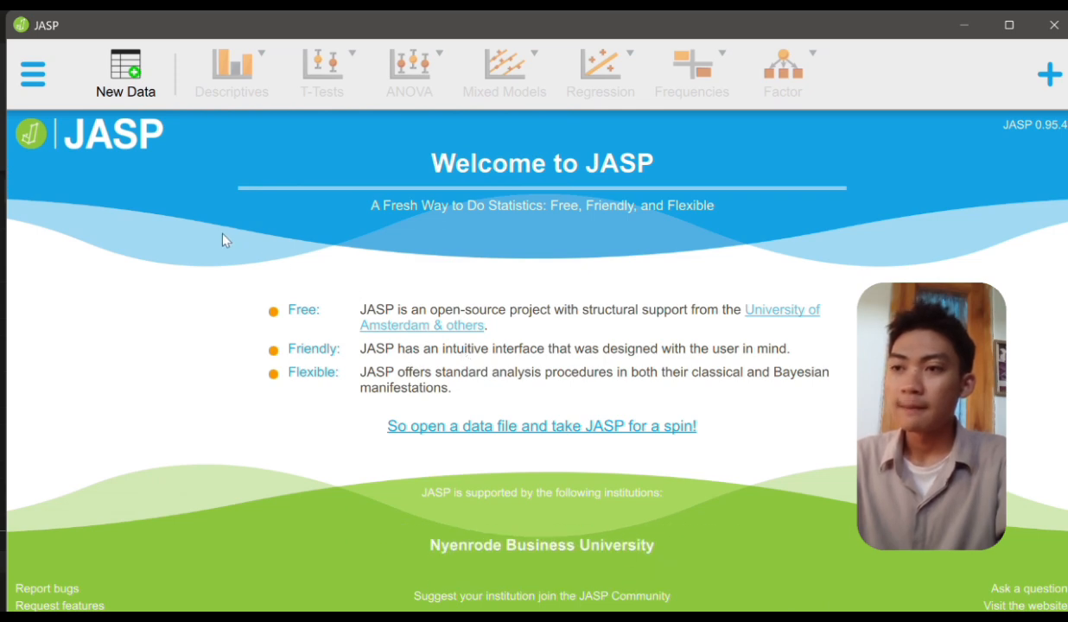
Step: Open the STAT ASSES Excel workbook from the SEMESTER 6 folder on the computer as the data set
{"action": "left_click", "coordinate": [37, 83]}
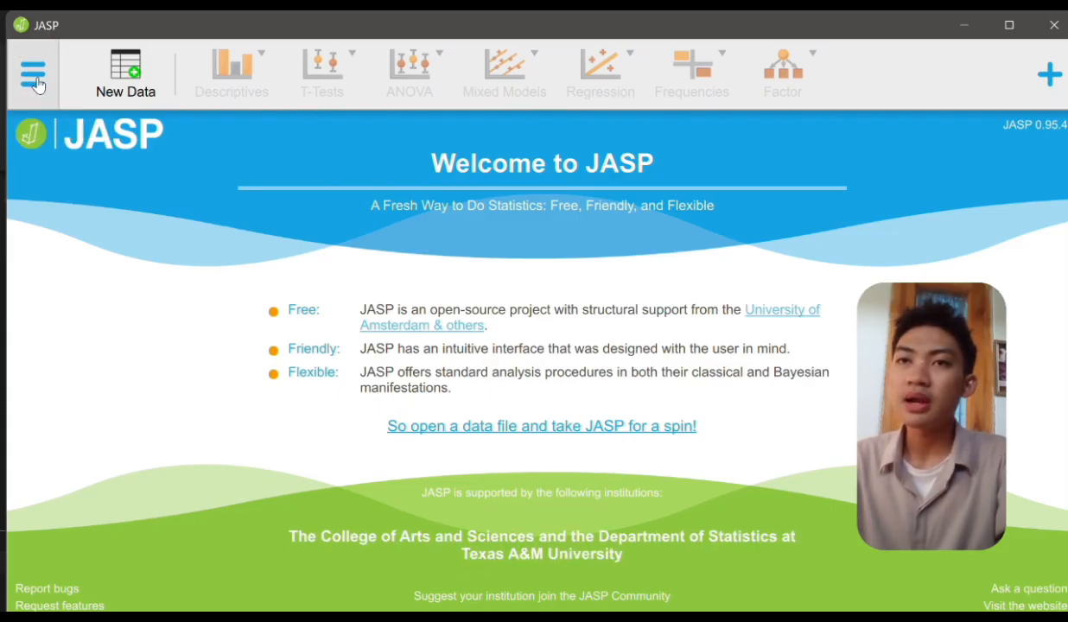
{"action": "left_click", "coordinate": [79, 191]}
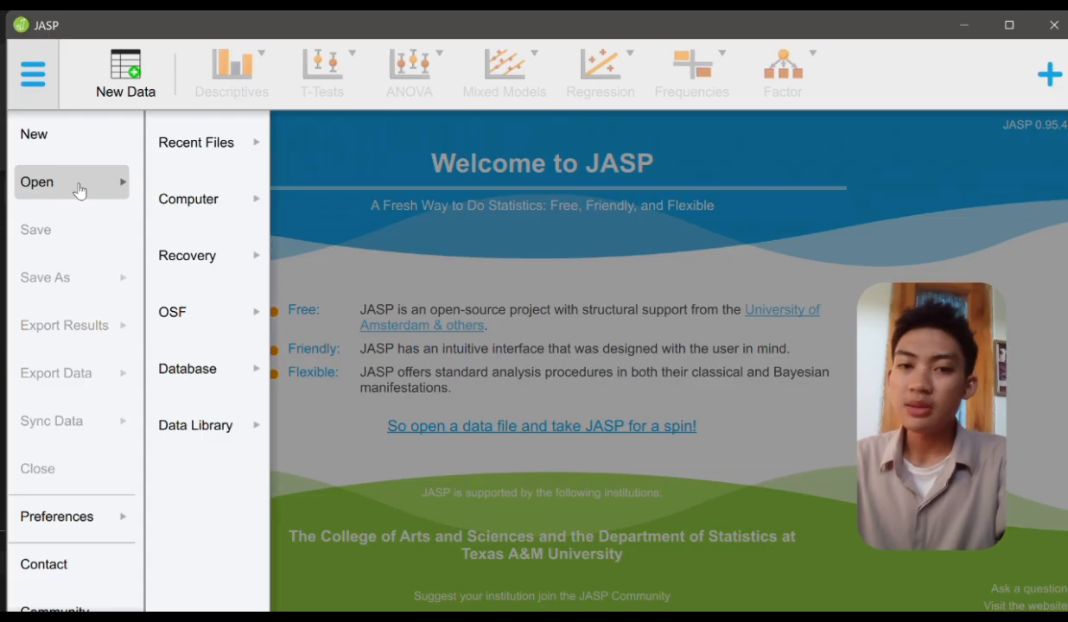
{"action": "left_click", "coordinate": [198, 212]}
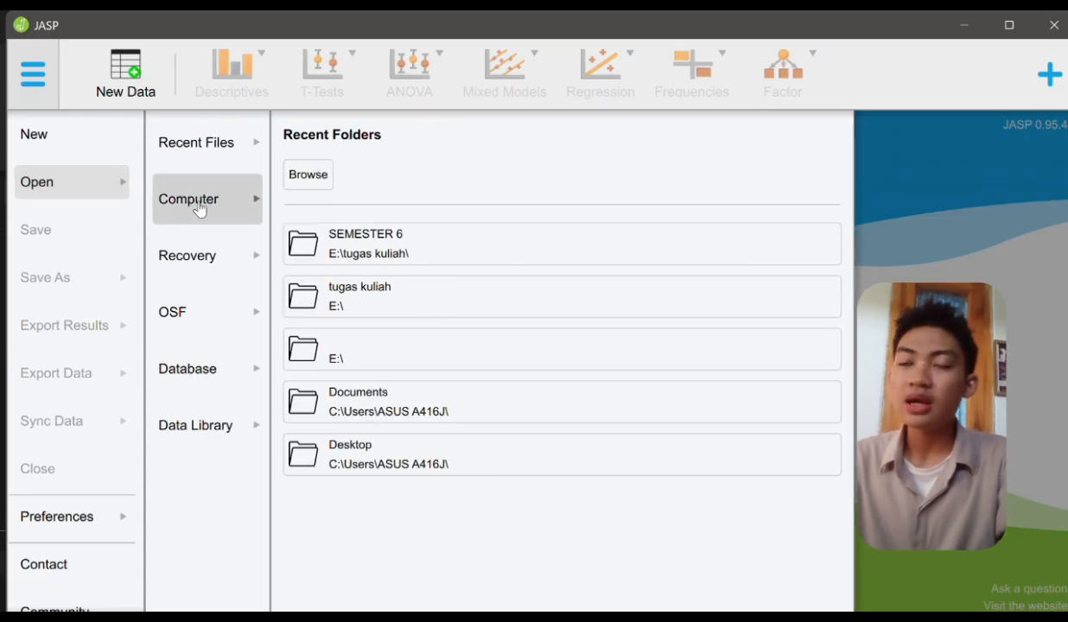
{"action": "left_click", "coordinate": [344, 254]}
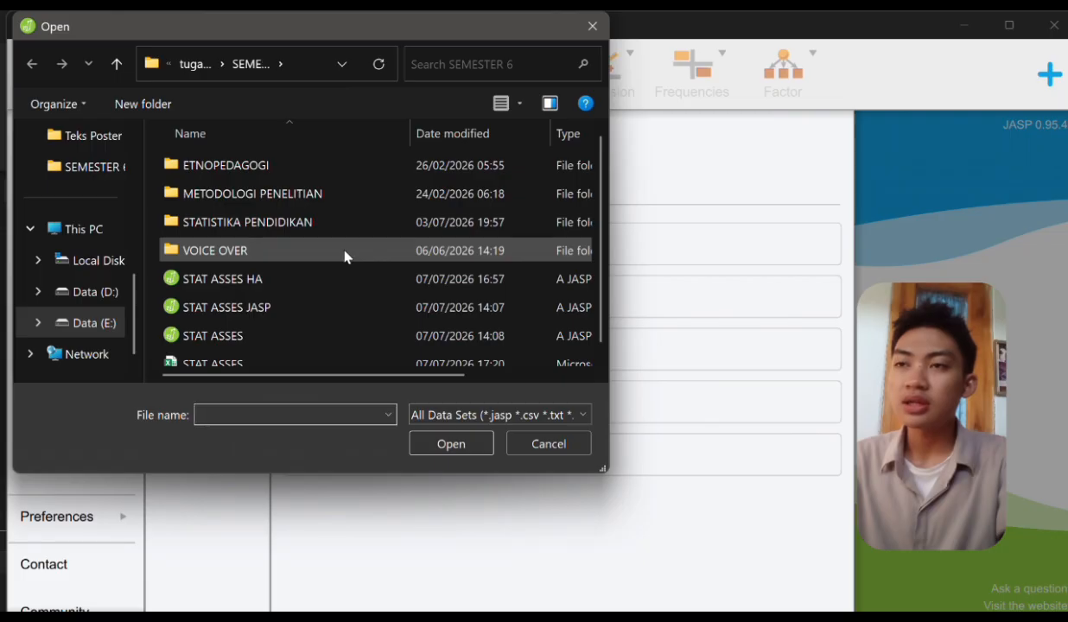
{"action": "scroll", "coordinate": [328, 277], "scroll_direction": "down", "scroll_amount": 1}
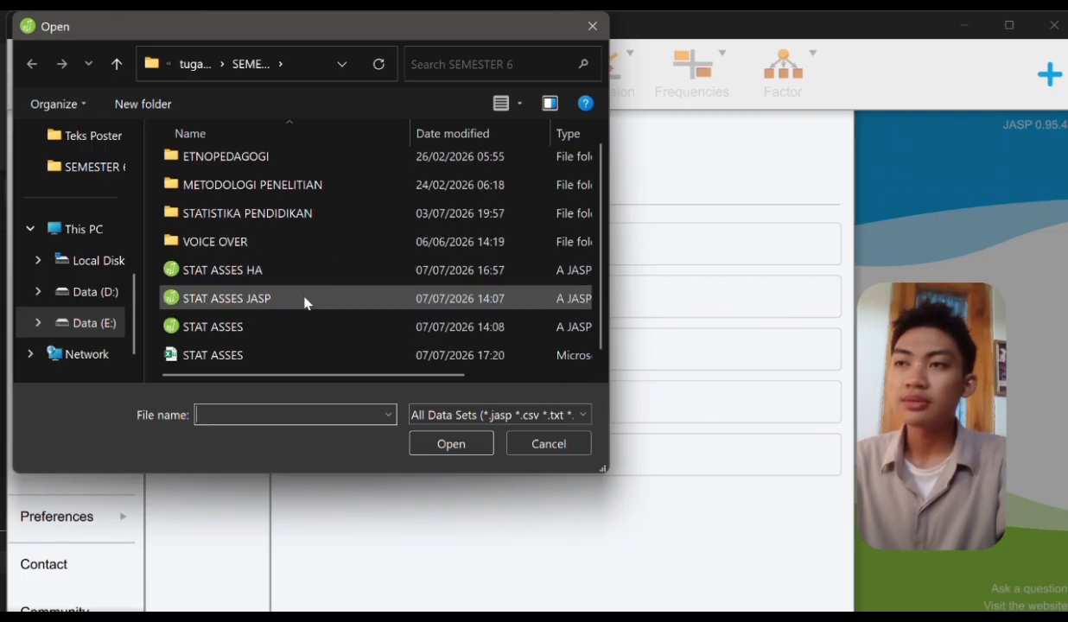
{"action": "left_click", "coordinate": [233, 353]}
{"action": "left_click", "coordinate": [462, 450]}
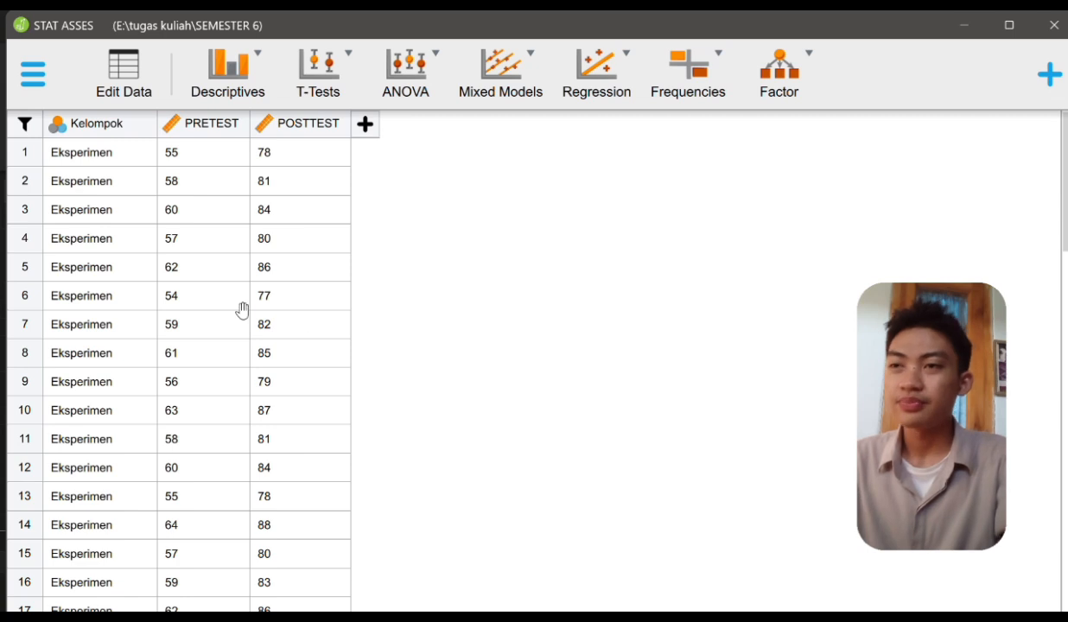
Step: Check the column type settings of the Kelompok, PRETEST and POSTTEST variables one after another
{"action": "double_click", "coordinate": [102, 126]}
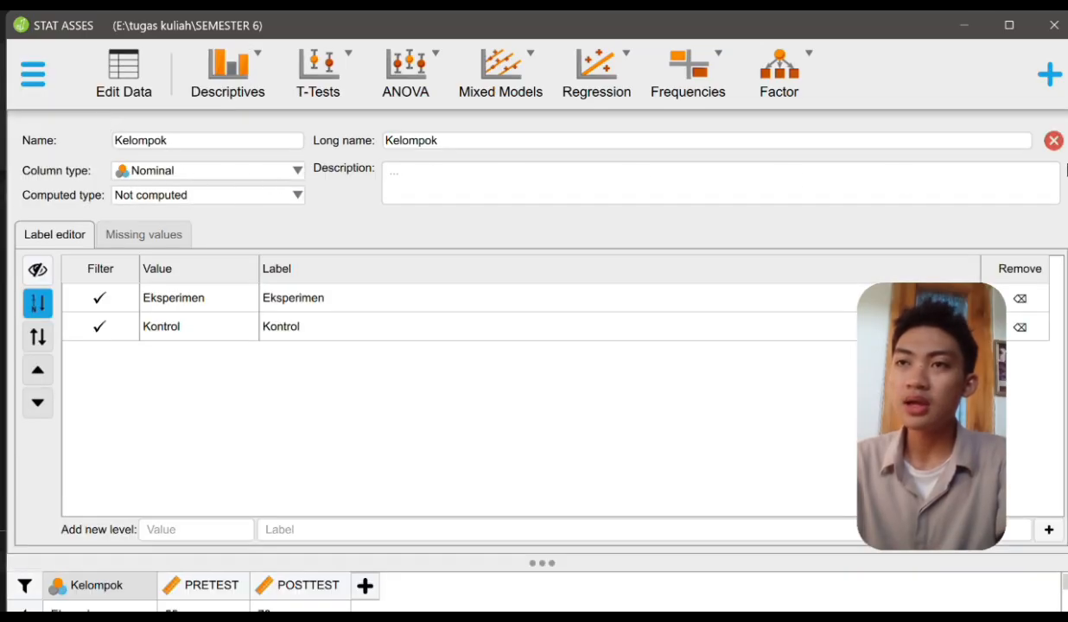
{"action": "left_click", "coordinate": [1050, 142]}
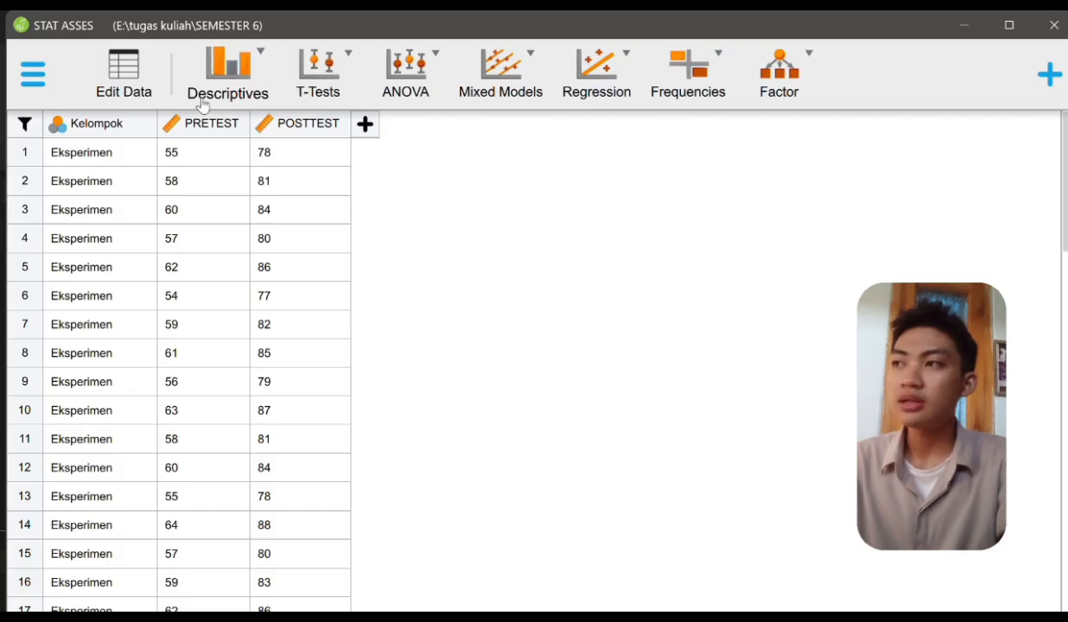
{"action": "double_click", "coordinate": [196, 123]}
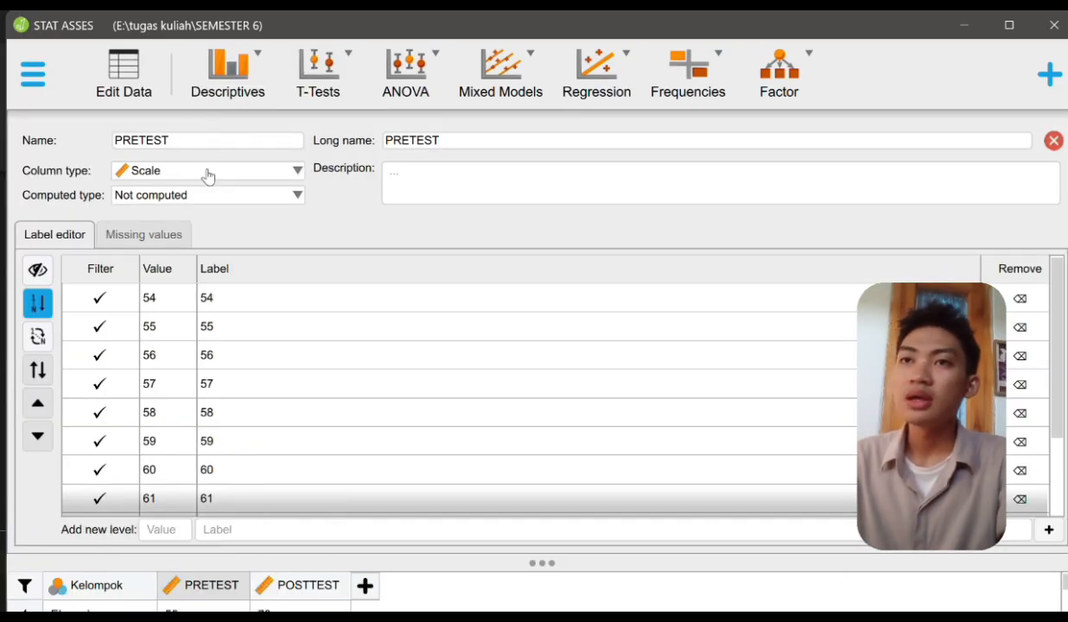
{"action": "left_click", "coordinate": [1055, 141]}
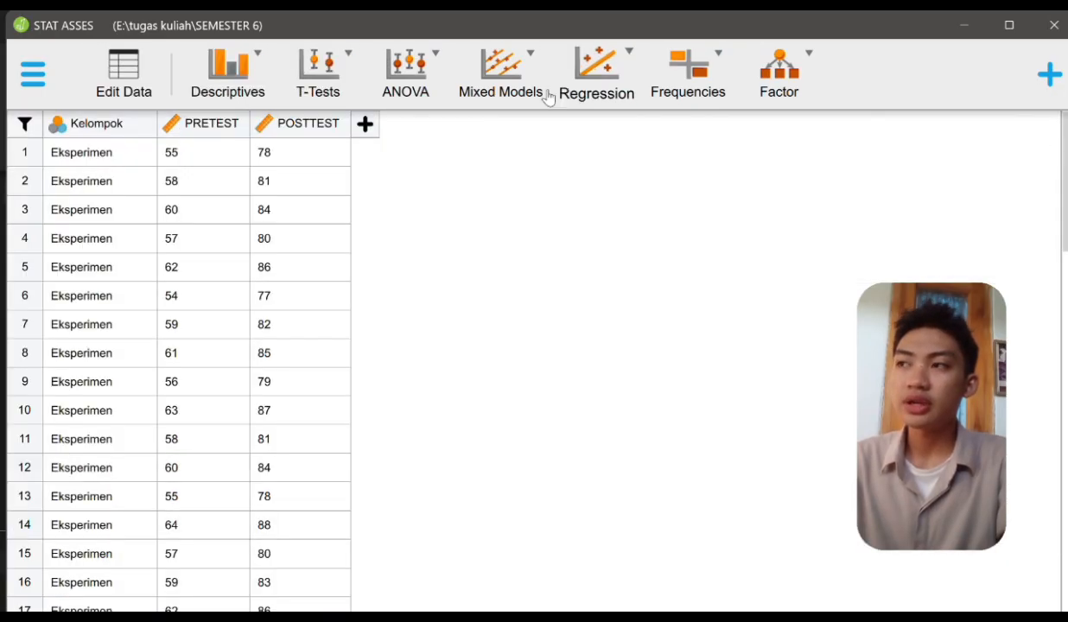
{"action": "double_click", "coordinate": [314, 125]}
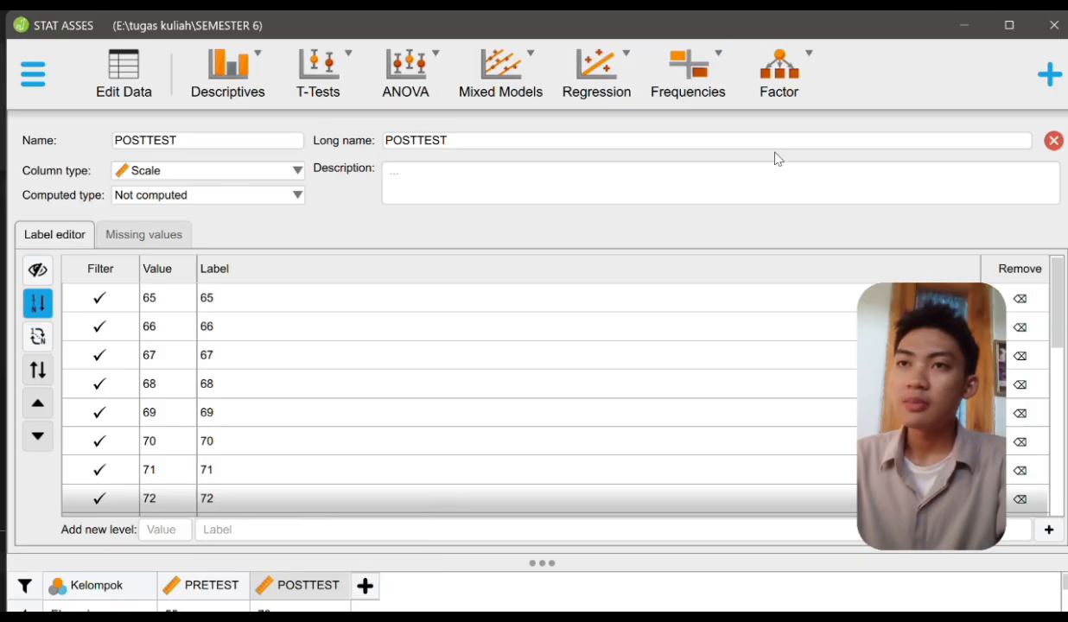
{"action": "left_click", "coordinate": [1053, 141]}
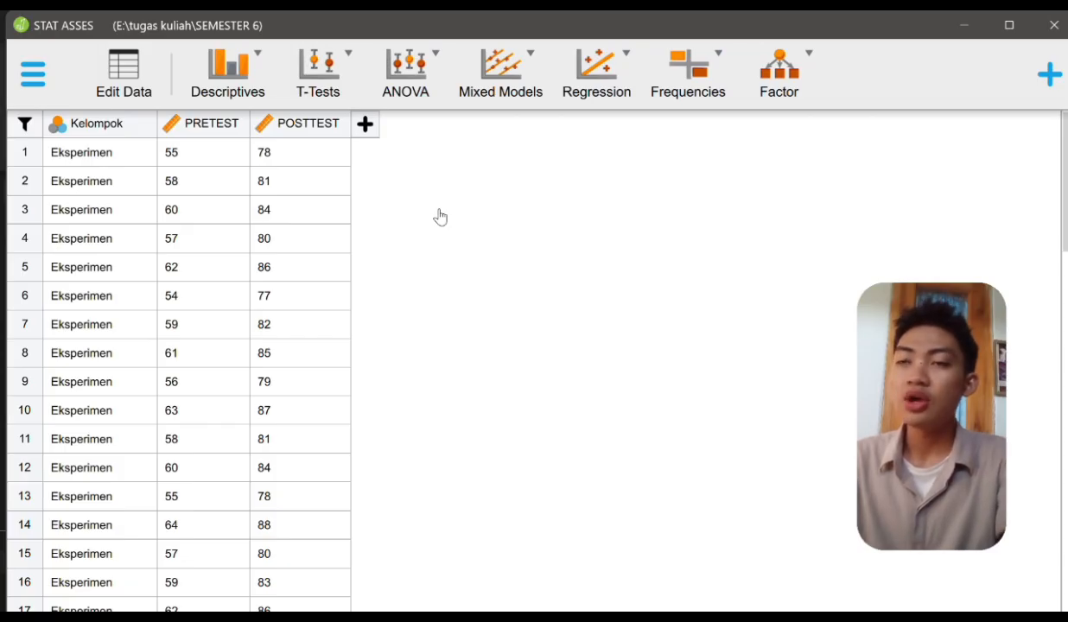
Step: Create a computed column named NGAIN of type Scale, defined with the drag-and-drop formula builder
{"action": "left_click", "coordinate": [364, 128]}
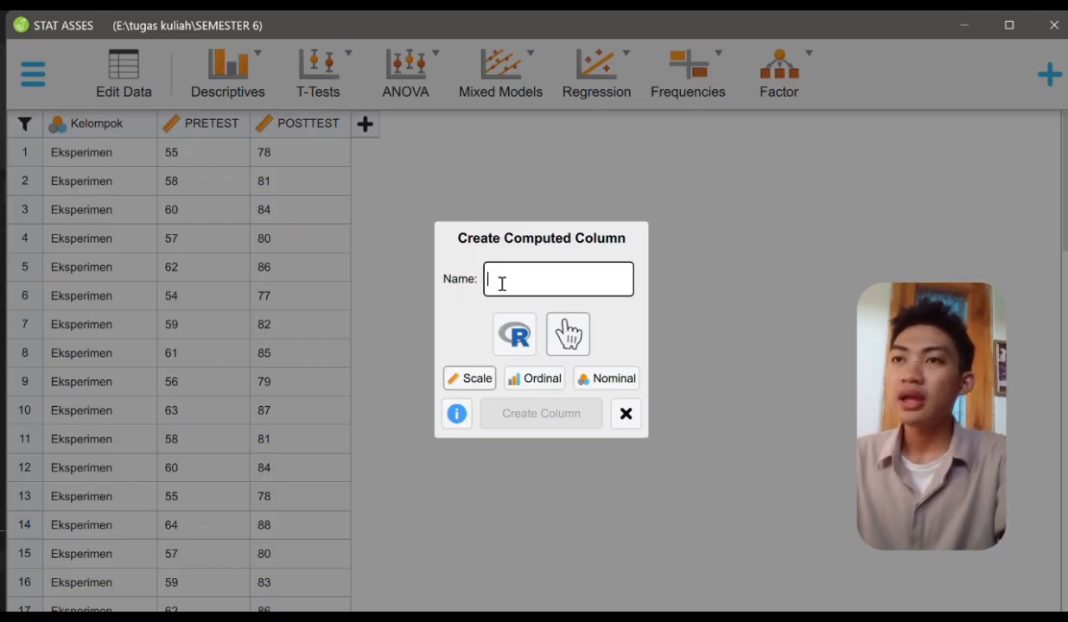
{"action": "type", "text": "NGAIN"}
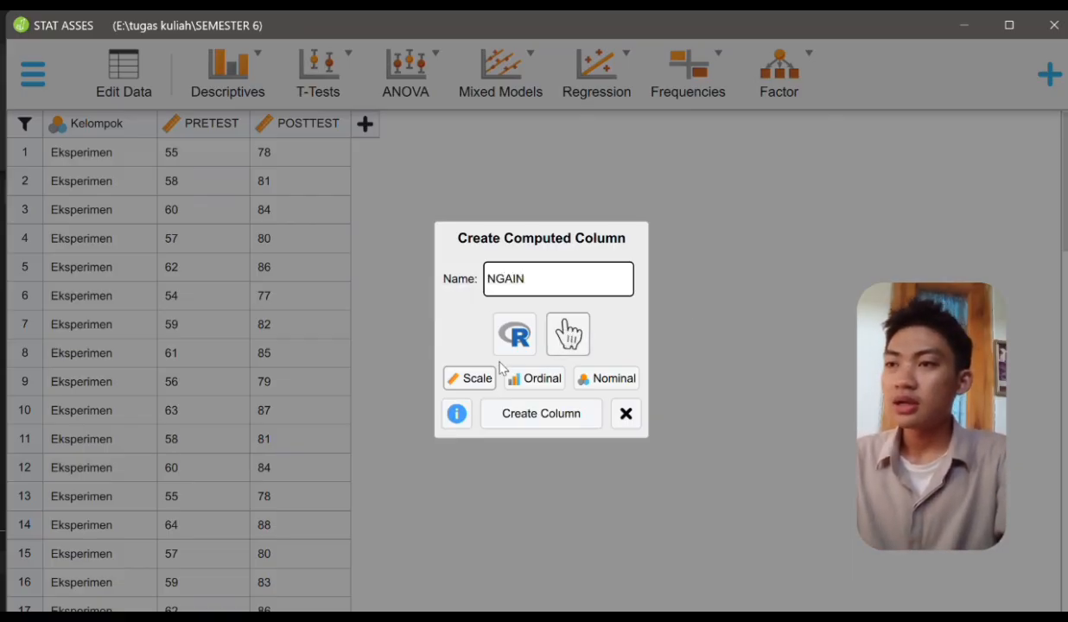
{"action": "left_click", "coordinate": [467, 385]}
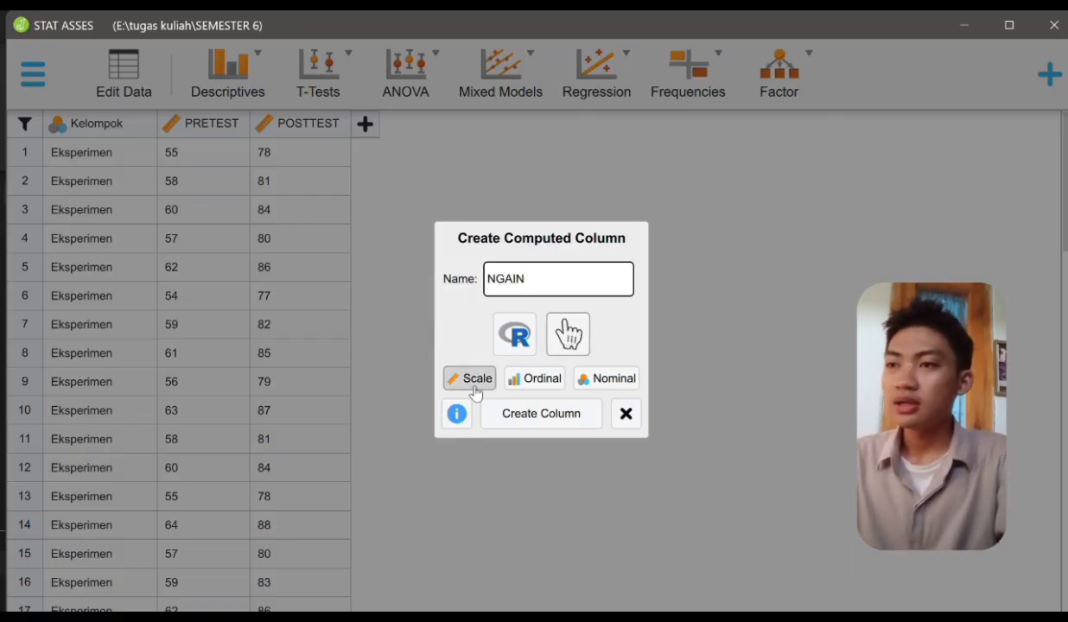
{"action": "left_click", "coordinate": [517, 429]}
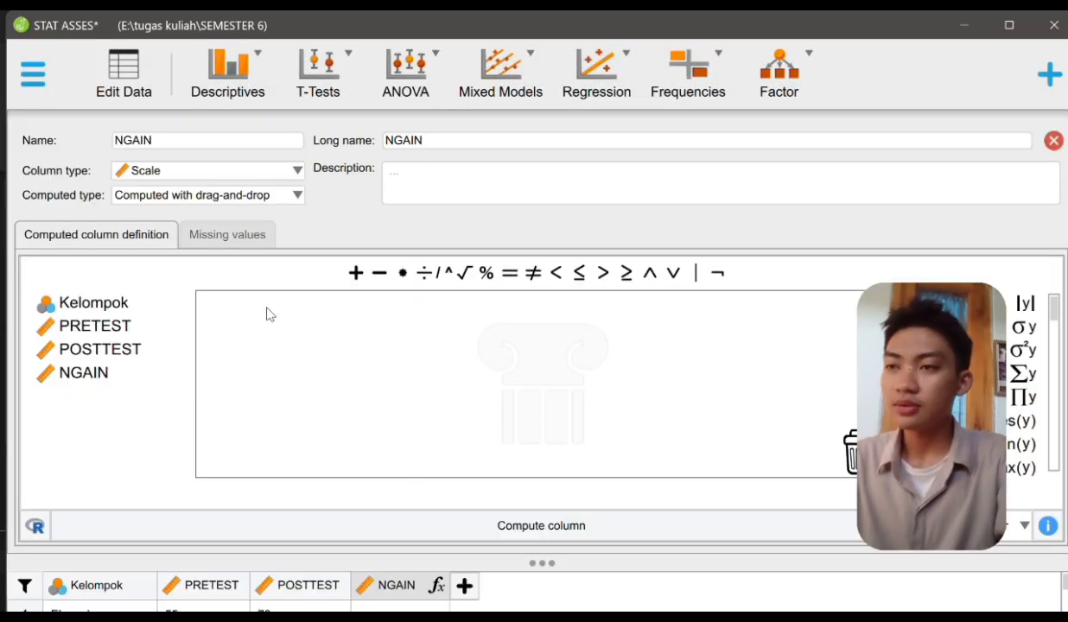
Step: Build the numerator of the NGAIN formula as POSTTEST minus PRETEST
{"action": "left_click", "coordinate": [377, 273]}
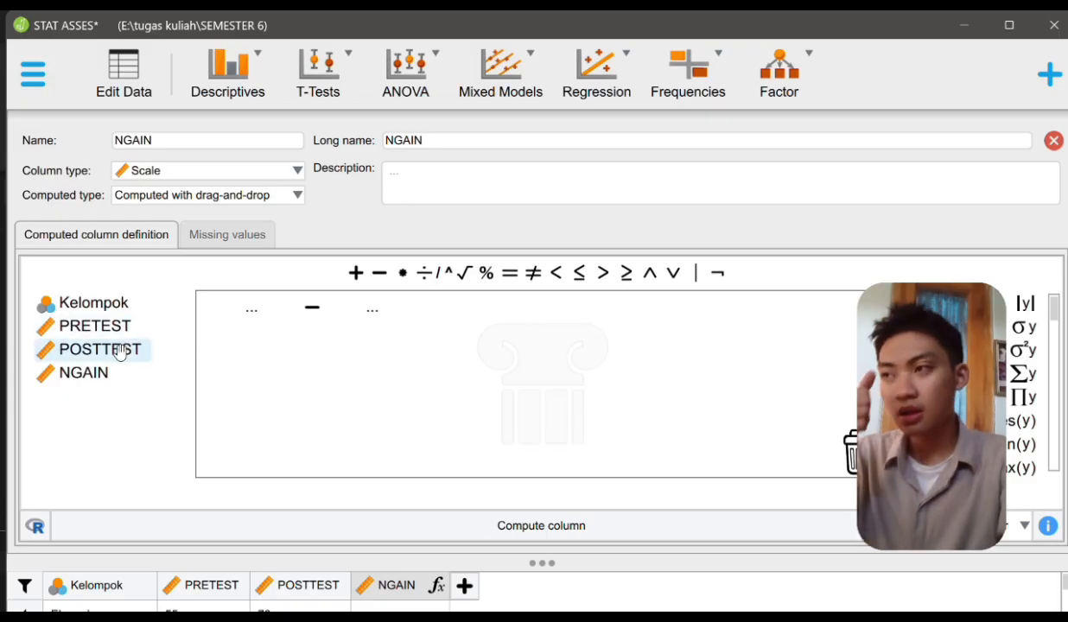
{"action": "left_click_drag", "start_coordinate": [121, 350], "coordinate": [279, 314]}
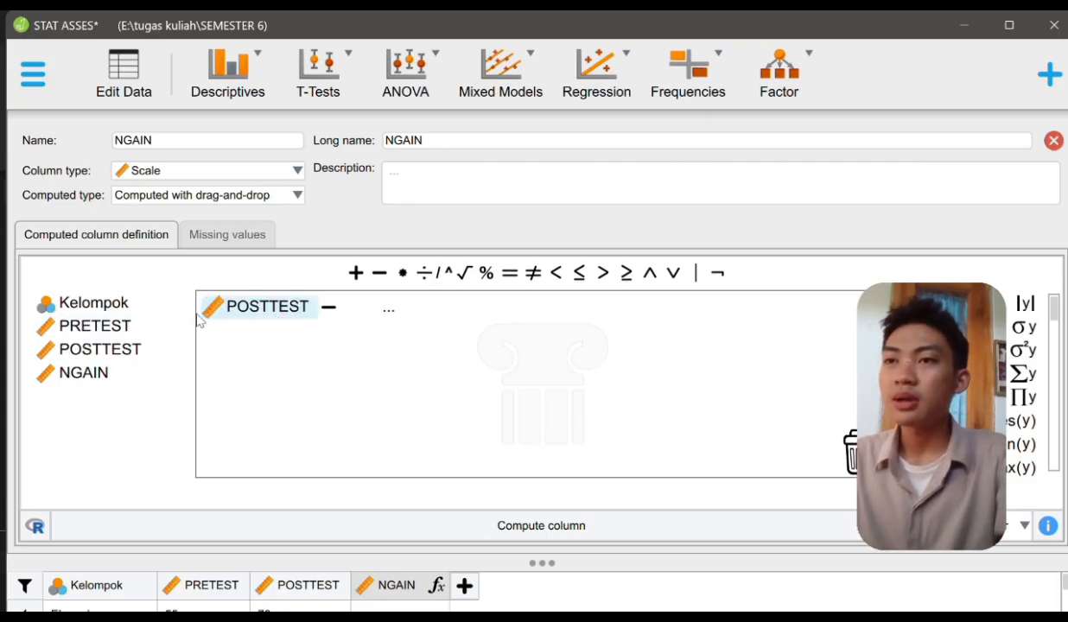
{"action": "left_click_drag", "start_coordinate": [123, 326], "coordinate": [445, 322]}
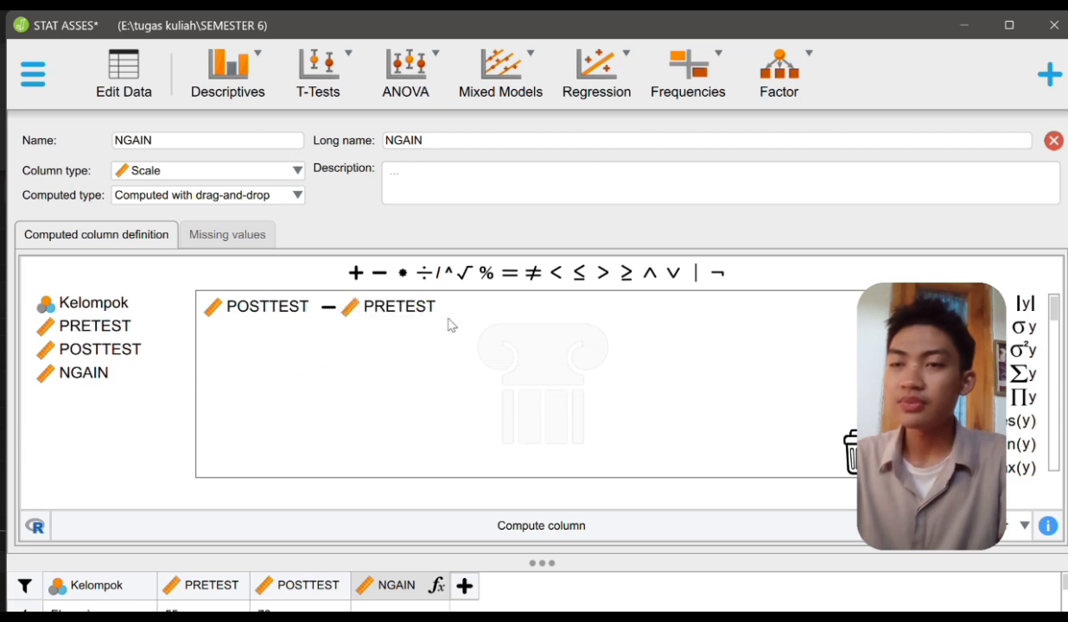
Step: Divide the NGAIN expression by 100 minus PRETEST, compute the column and enlarge the data table area
{"action": "left_click", "coordinate": [427, 273]}
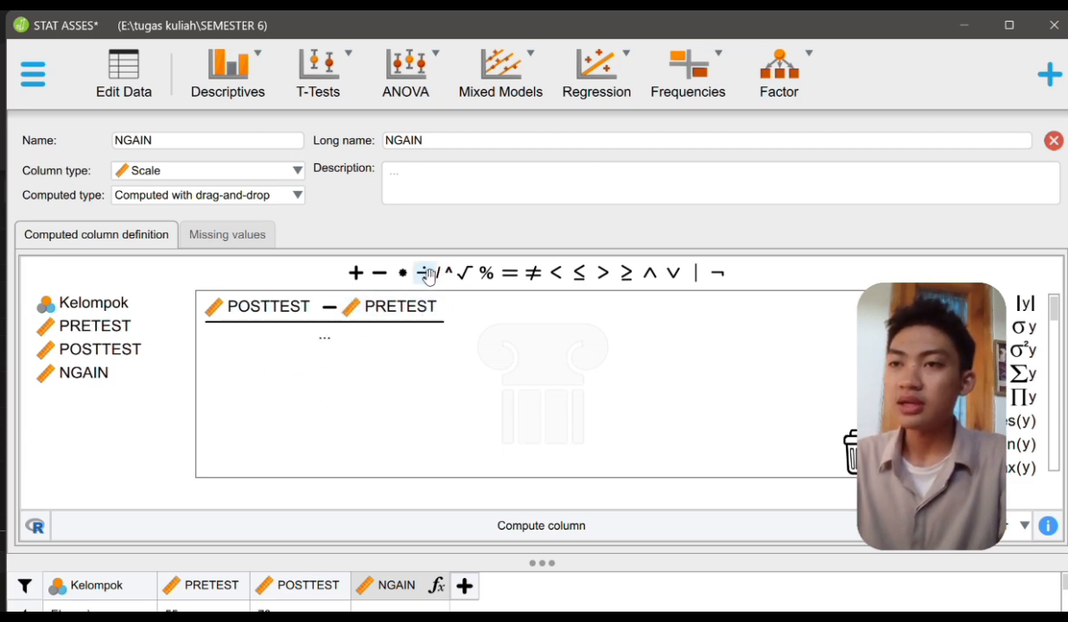
{"action": "left_click", "coordinate": [336, 346]}
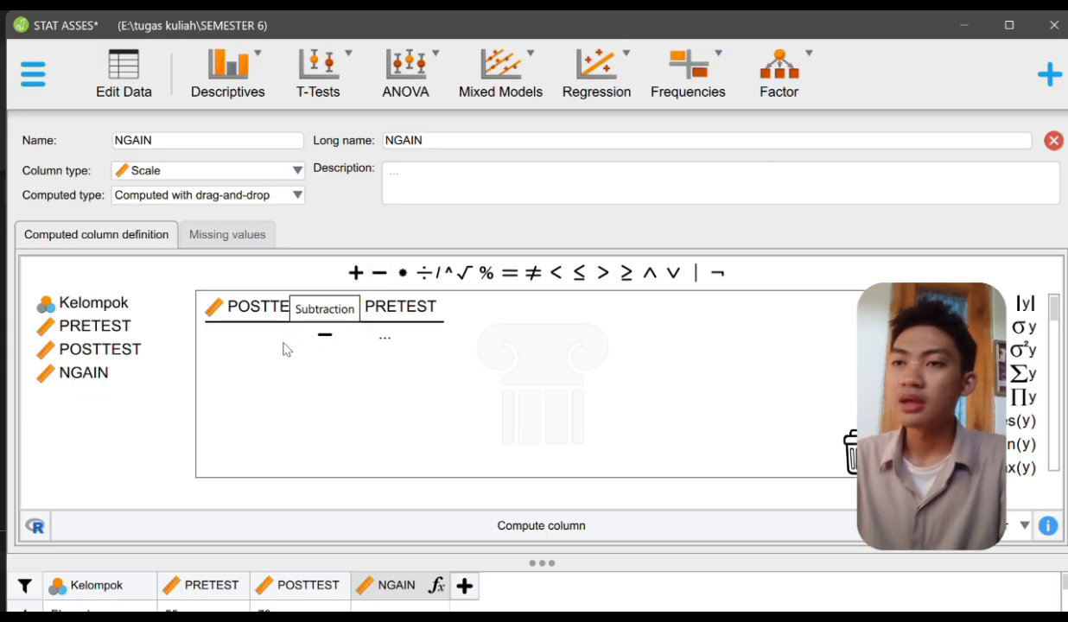
{"action": "type", "text": "100"}
{"action": "left_click", "coordinate": [388, 342]}
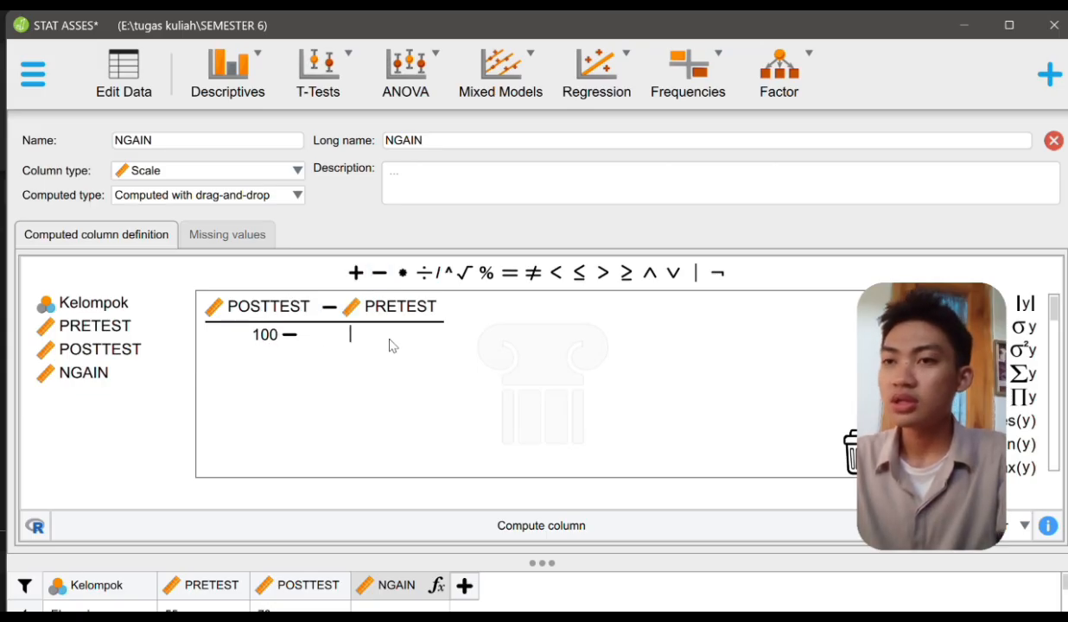
{"action": "left_click_drag", "start_coordinate": [96, 326], "coordinate": [422, 346]}
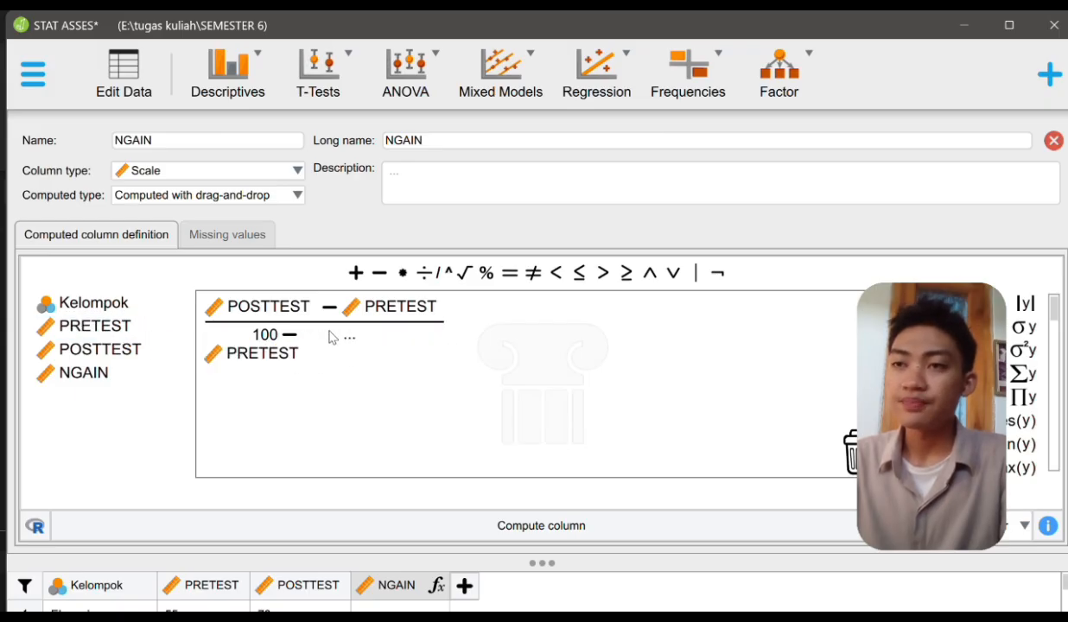
{"action": "left_click_drag", "start_coordinate": [263, 352], "coordinate": [386, 342]}
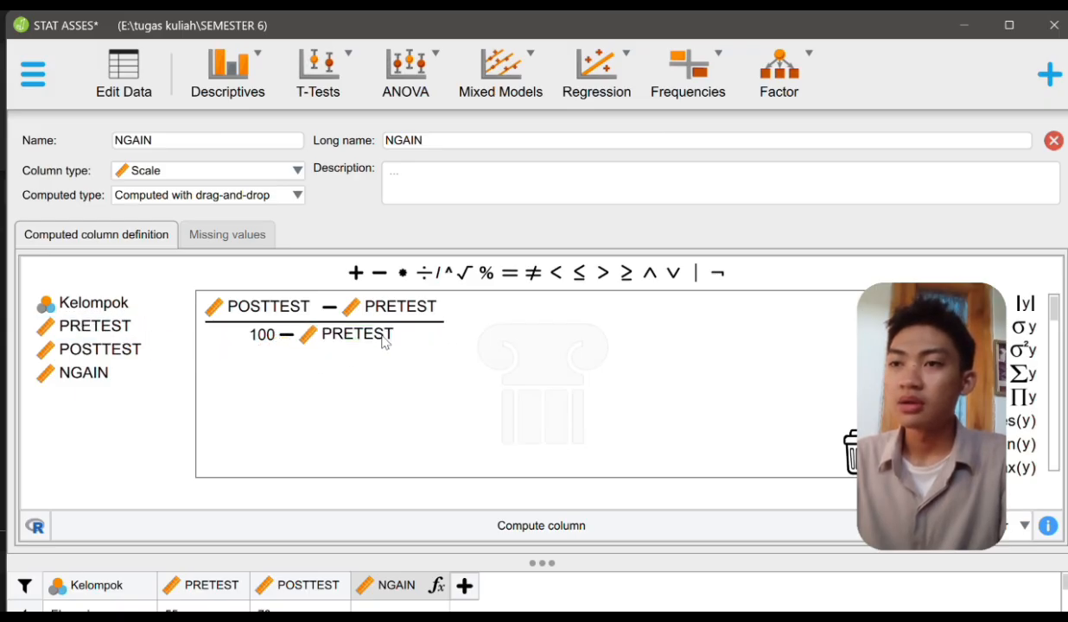
{"action": "left_click", "coordinate": [565, 527]}
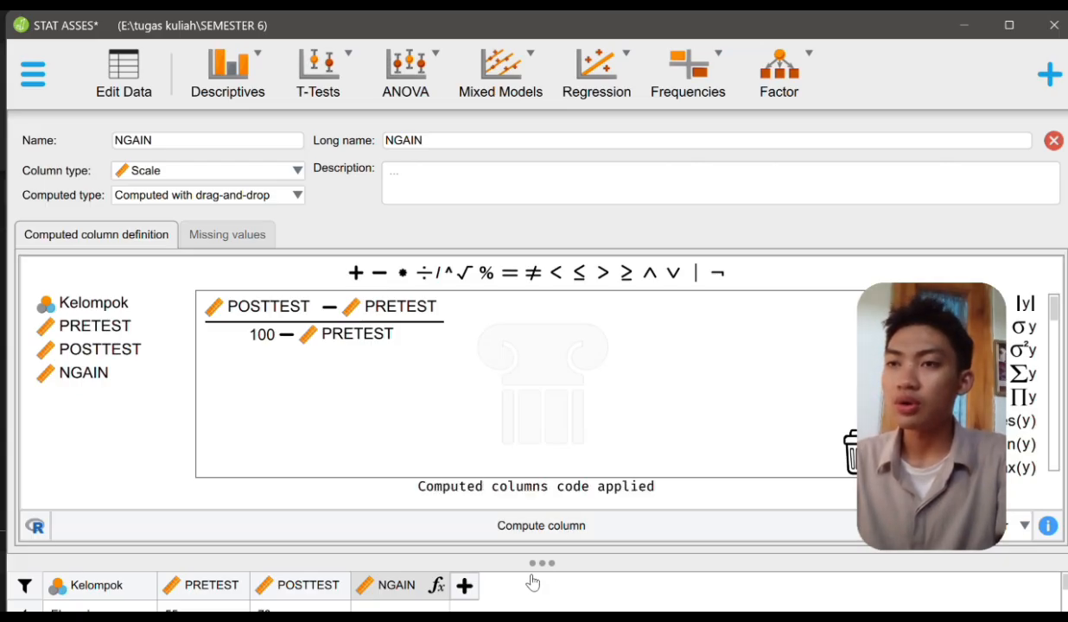
{"action": "left_click_drag", "start_coordinate": [542, 561], "coordinate": [556, 276]}
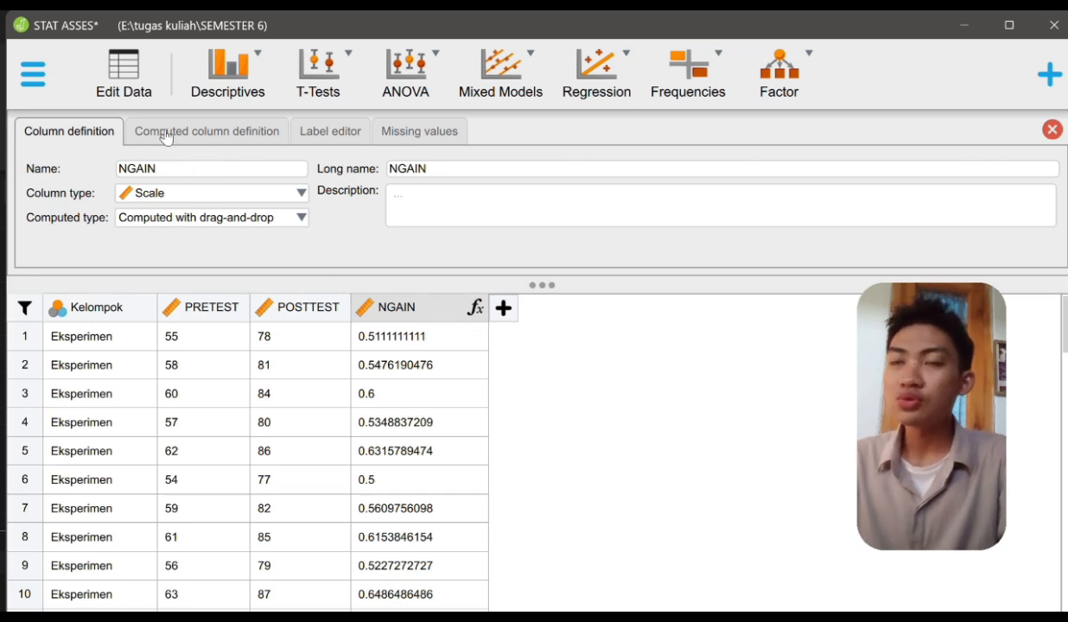
Step: Start a Descriptive Statistics analysis of NGAIN, PRETEST and POSTTEST, split by Kelompok
{"action": "left_click", "coordinate": [235, 79]}
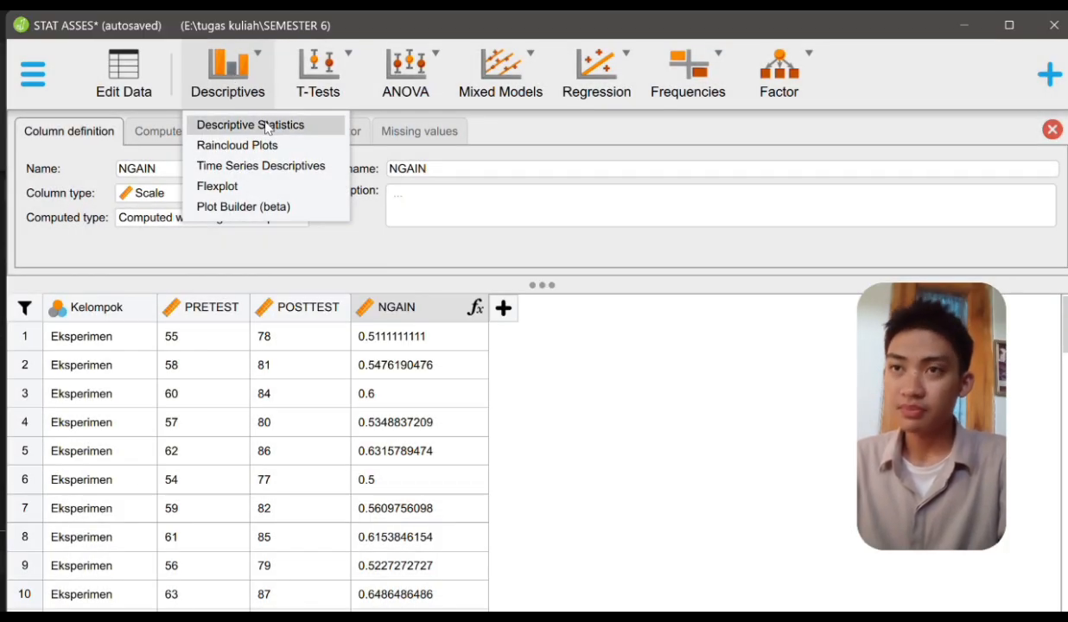
{"action": "left_click", "coordinate": [267, 126]}
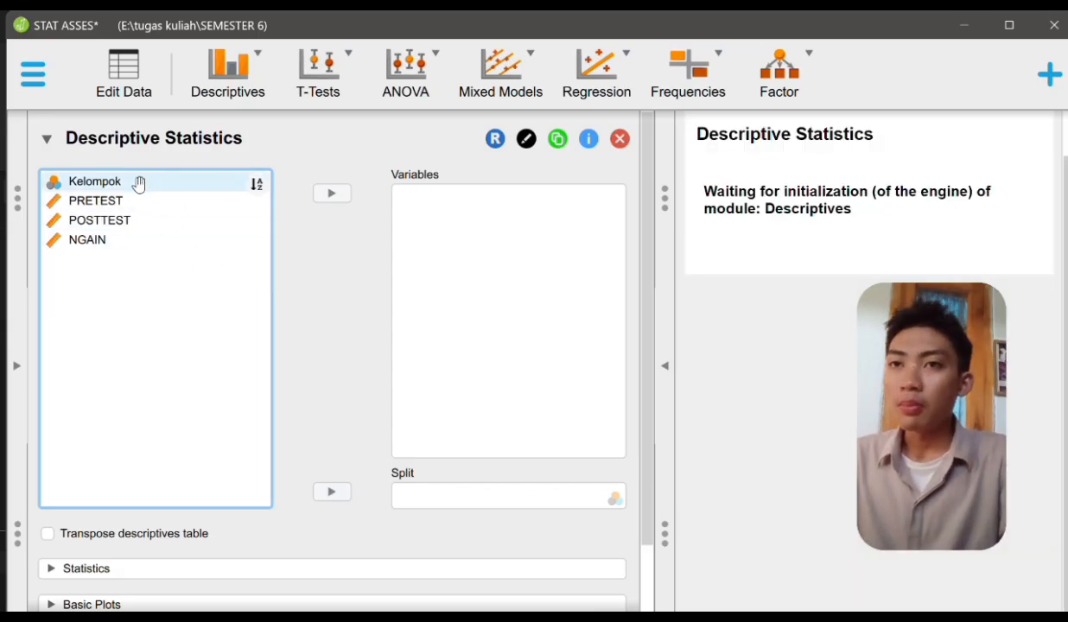
{"action": "left_click_drag", "start_coordinate": [138, 184], "coordinate": [505, 516]}
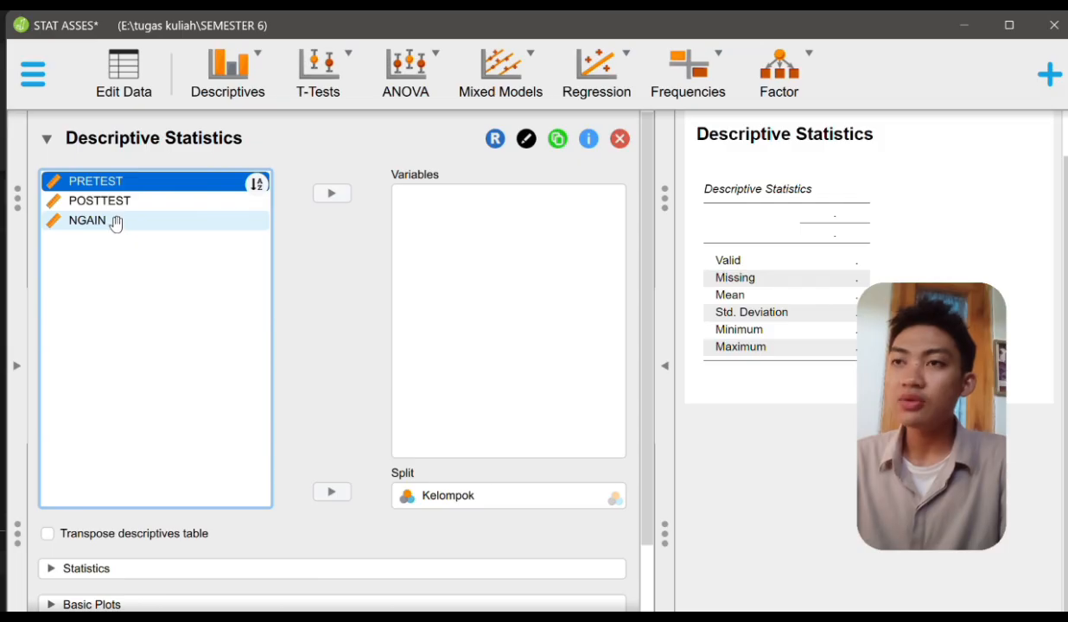
{"action": "left_click_drag", "start_coordinate": [115, 223], "coordinate": [484, 225]}
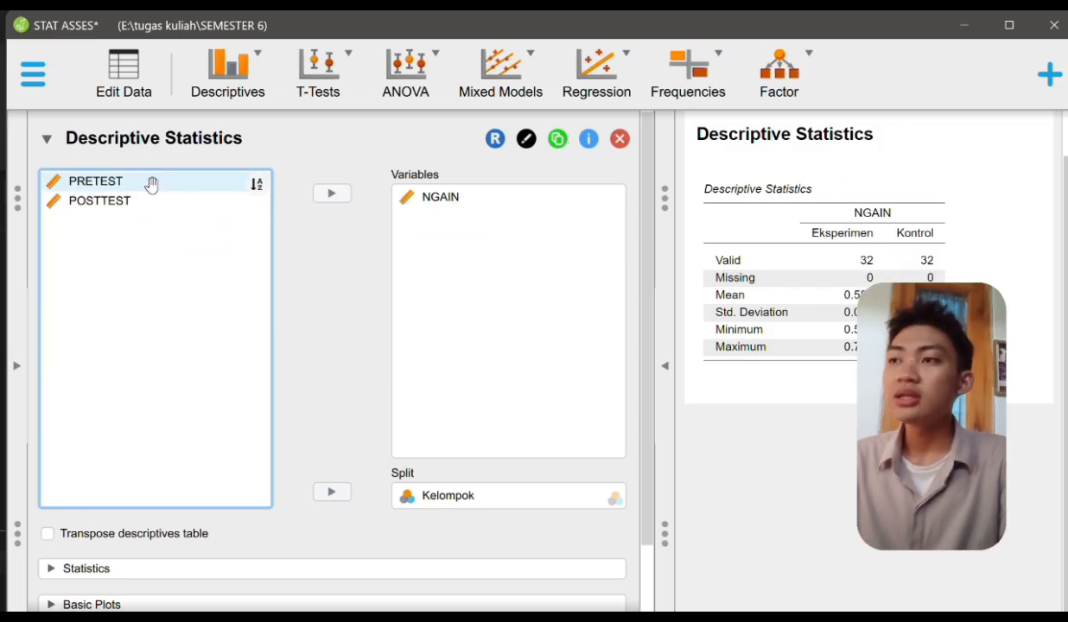
{"action": "left_click_drag", "start_coordinate": [150, 182], "coordinate": [506, 222]}
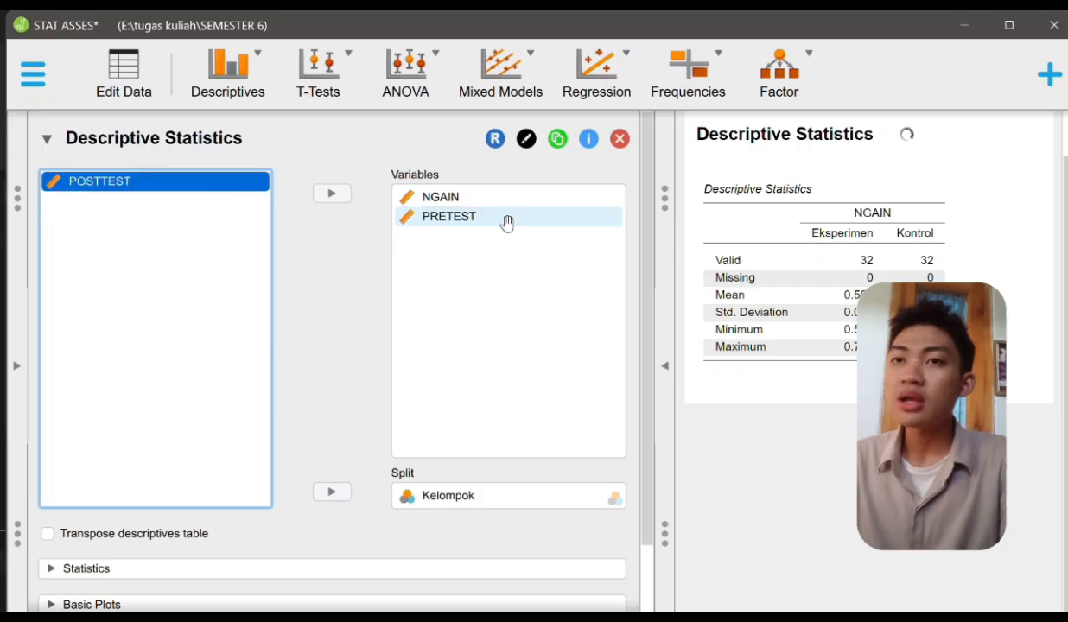
{"action": "left_click_drag", "start_coordinate": [136, 181], "coordinate": [509, 251]}
Step: Add the Shapiro-Wilk test to the descriptive statistics and look through the remaining statistics options
{"action": "scroll", "coordinate": [366, 439], "scroll_direction": "down", "scroll_amount": 3}
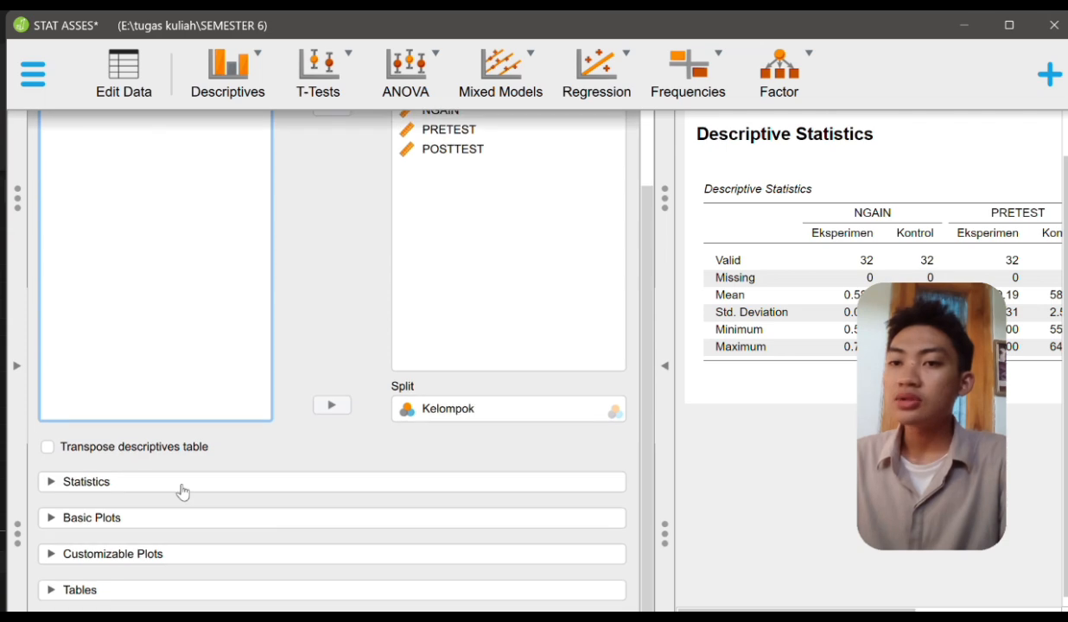
{"action": "scroll", "coordinate": [128, 485], "scroll_direction": "down", "scroll_amount": 1}
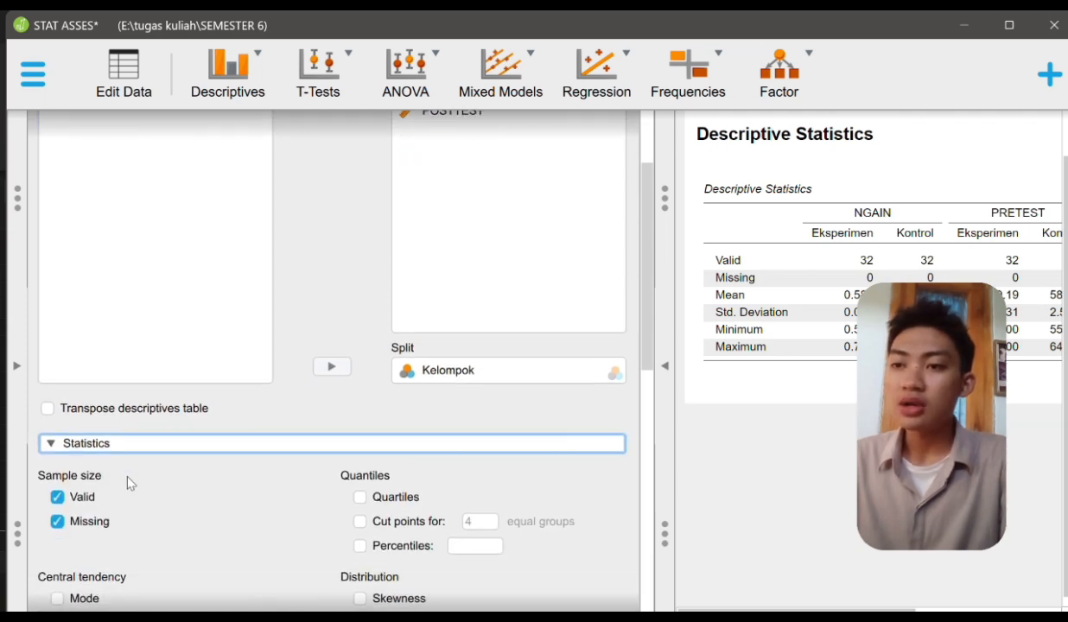
{"action": "scroll", "coordinate": [251, 499], "scroll_direction": "down", "scroll_amount": 2}
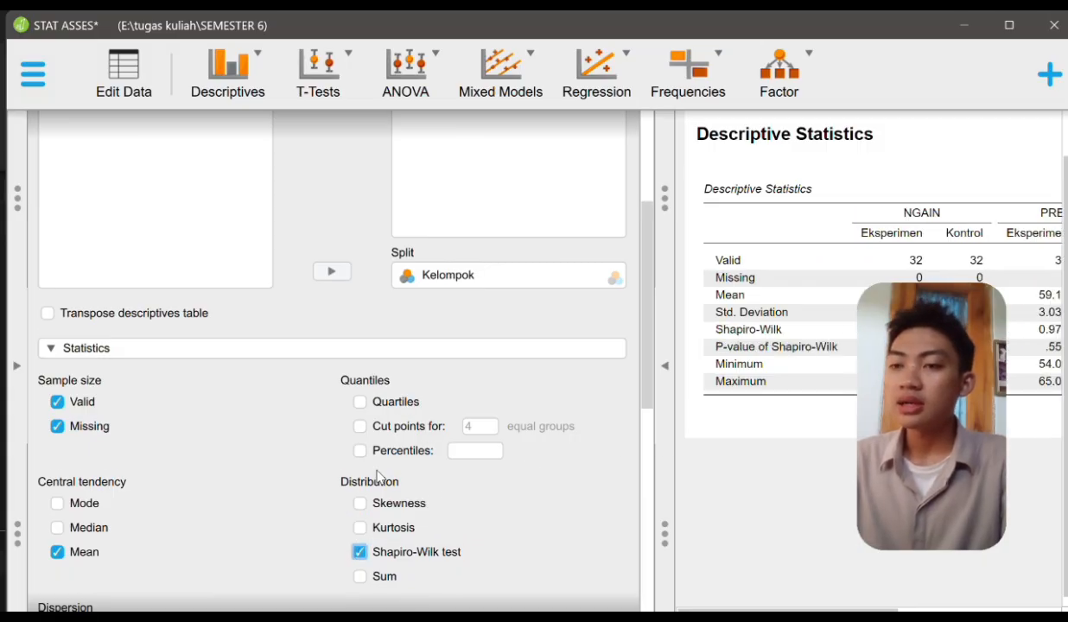
{"action": "scroll", "coordinate": [377, 475], "scroll_direction": "down", "scroll_amount": 4}
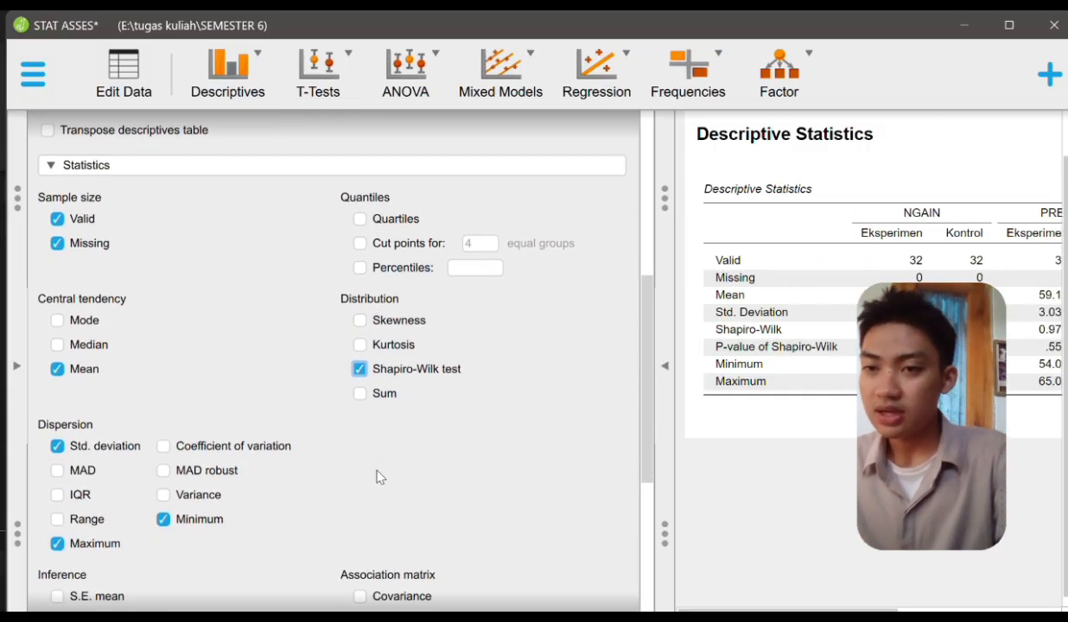
{"action": "scroll", "coordinate": [377, 476], "scroll_direction": "down", "scroll_amount": 4}
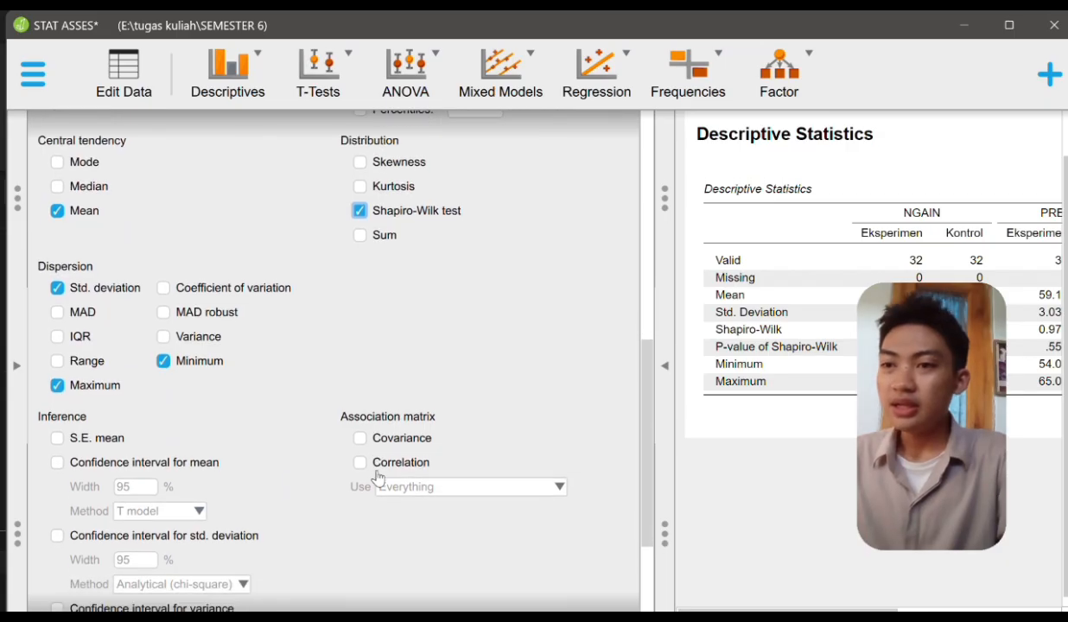
{"action": "scroll", "coordinate": [377, 475], "scroll_direction": "down", "scroll_amount": 4}
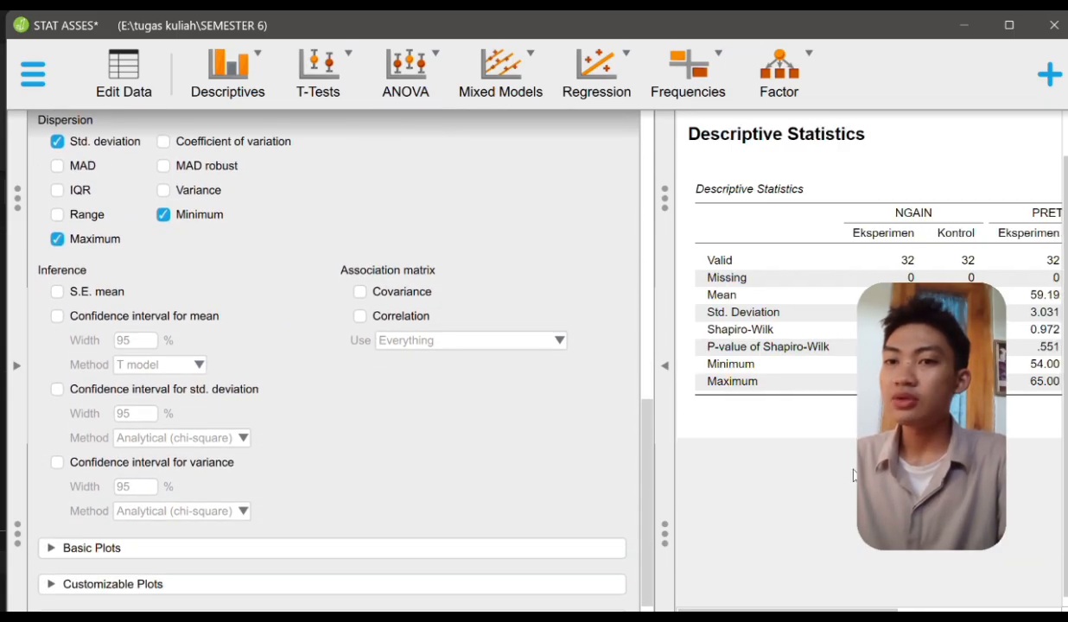
Step: Examine the complete descriptive statistics table for both groups at full width, and bring back the analysis settings
{"action": "scroll", "coordinate": [853, 475], "scroll_direction": "right", "scroll_amount": 3}
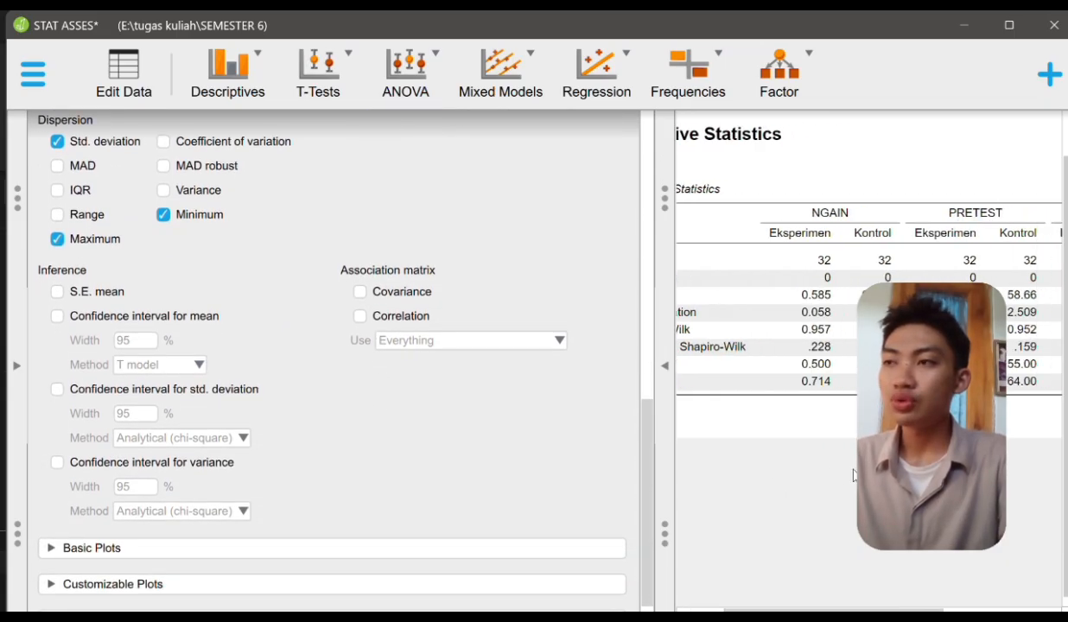
{"action": "left_click", "coordinate": [665, 364]}
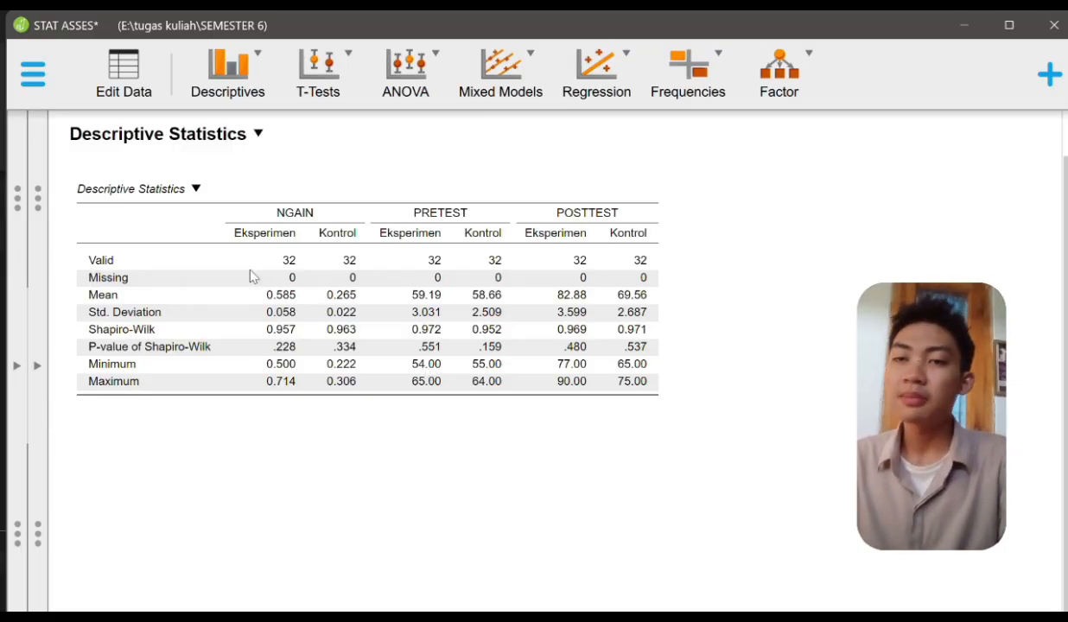
{"action": "left_click", "coordinate": [36, 365]}
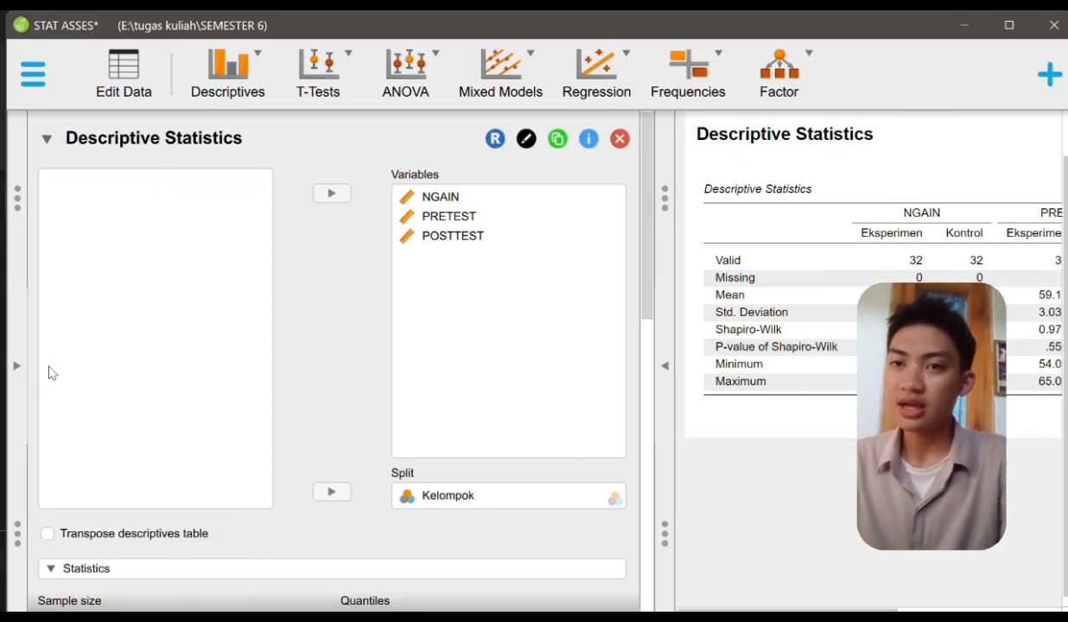
Step: Look at the data sheet with the computed NGAIN column and return to the analyses
{"action": "scroll", "coordinate": [168, 366], "scroll_direction": "down", "scroll_amount": 3}
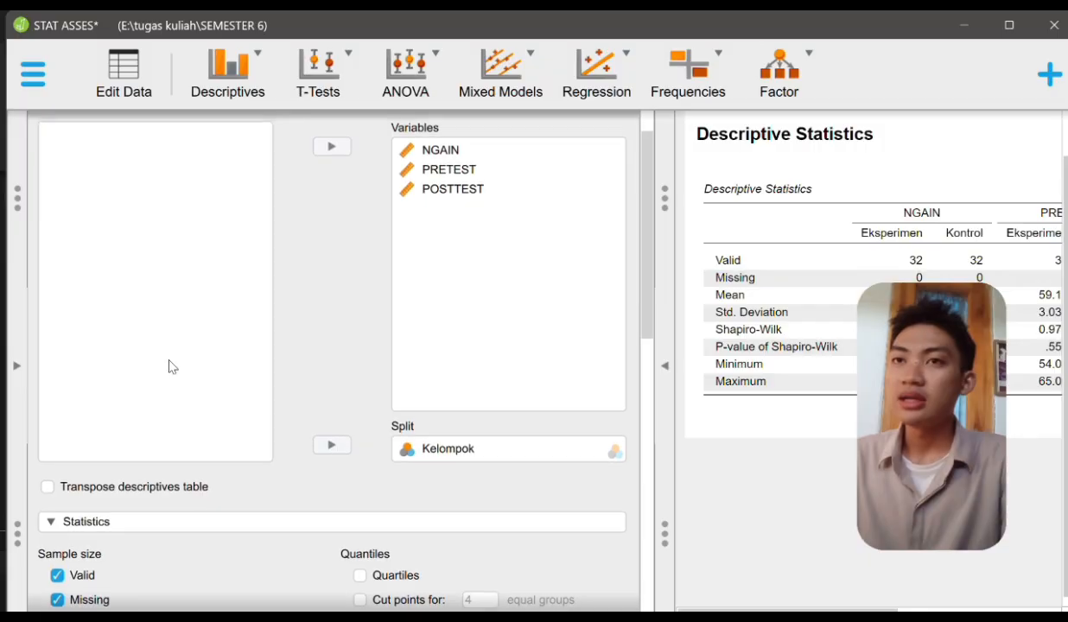
{"action": "left_click", "coordinate": [128, 78]}
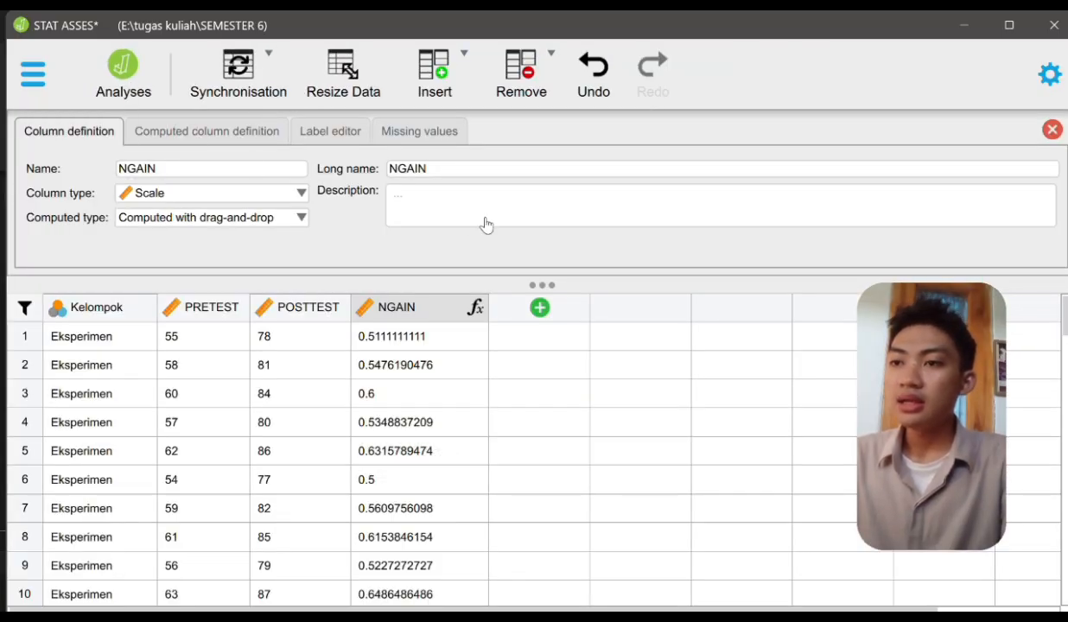
{"action": "left_click", "coordinate": [130, 86]}
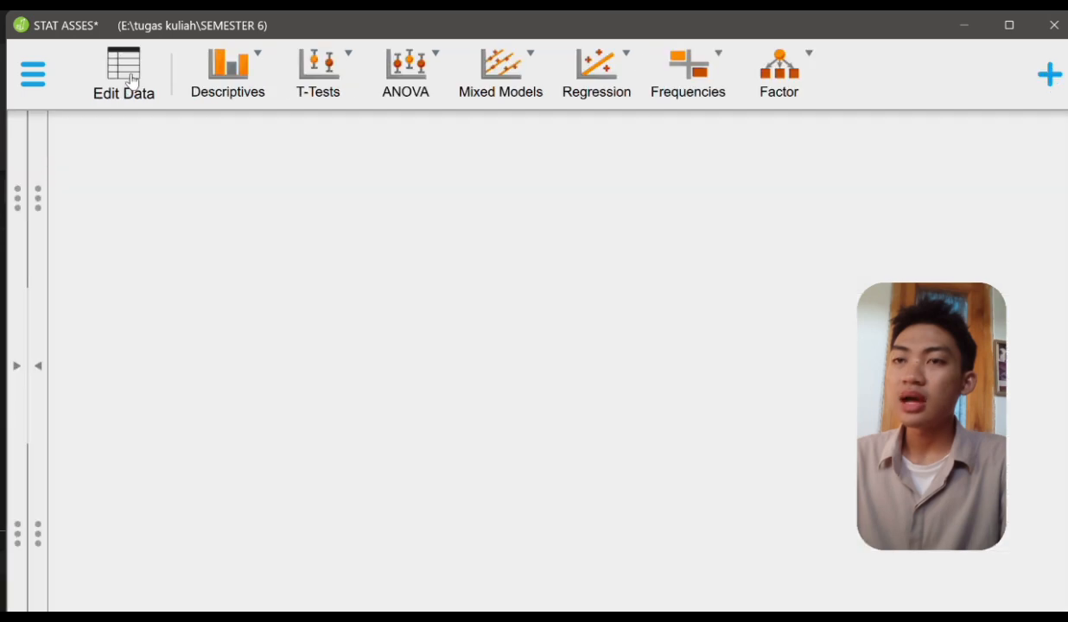
Step: Start a classical Independent Samples T-Test with NGAIN as the dependent variable and Kelompok as the grouping variable
{"action": "left_click", "coordinate": [345, 77]}
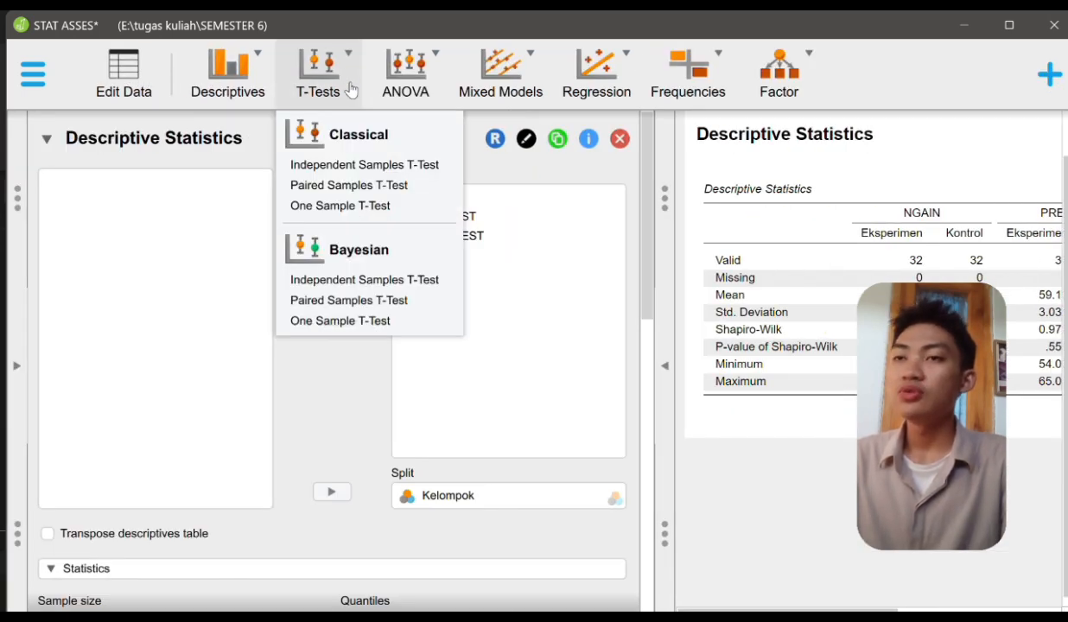
{"action": "left_click", "coordinate": [368, 166]}
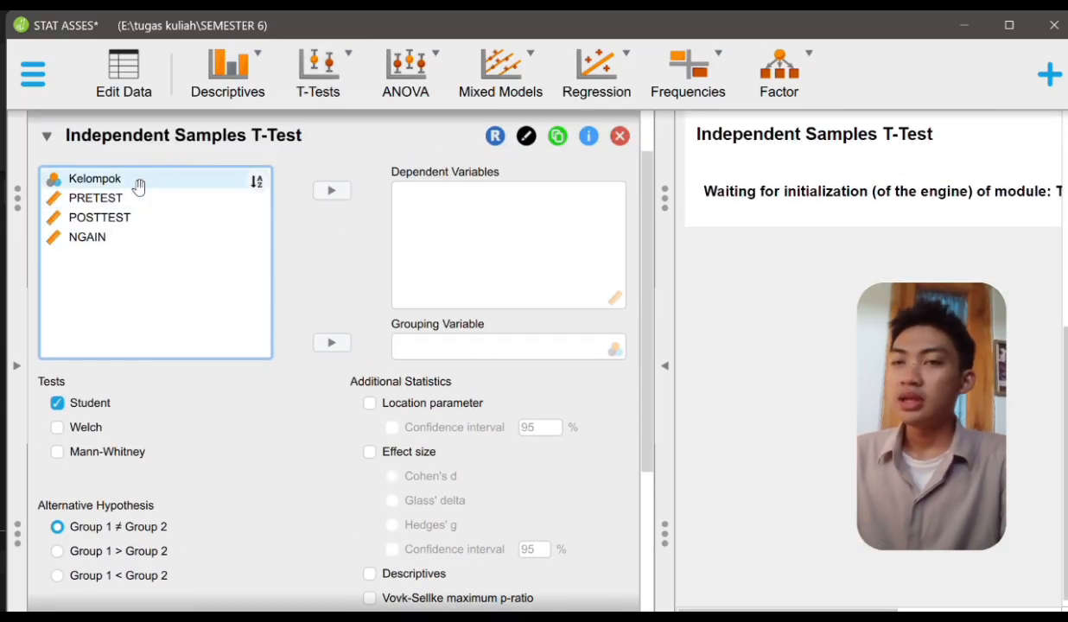
{"action": "left_click_drag", "start_coordinate": [138, 187], "coordinate": [484, 348]}
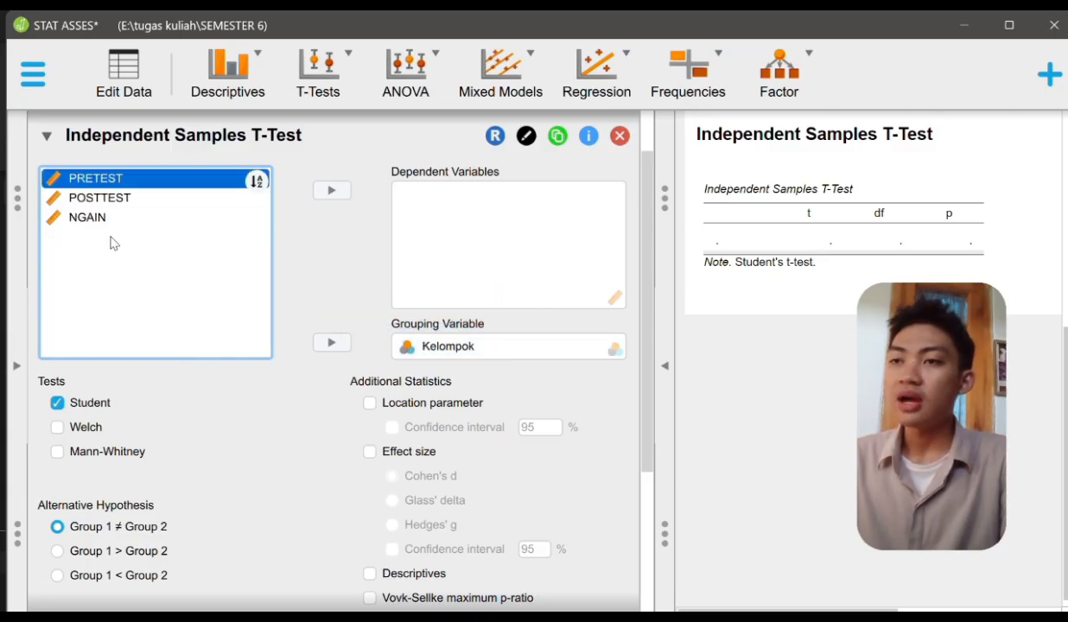
{"action": "left_click_drag", "start_coordinate": [94, 216], "coordinate": [460, 191]}
Step: Include the Cohen's d effect size in the independent samples t-test of NGAIN
{"action": "scroll", "coordinate": [364, 449], "scroll_direction": "down", "scroll_amount": 1}
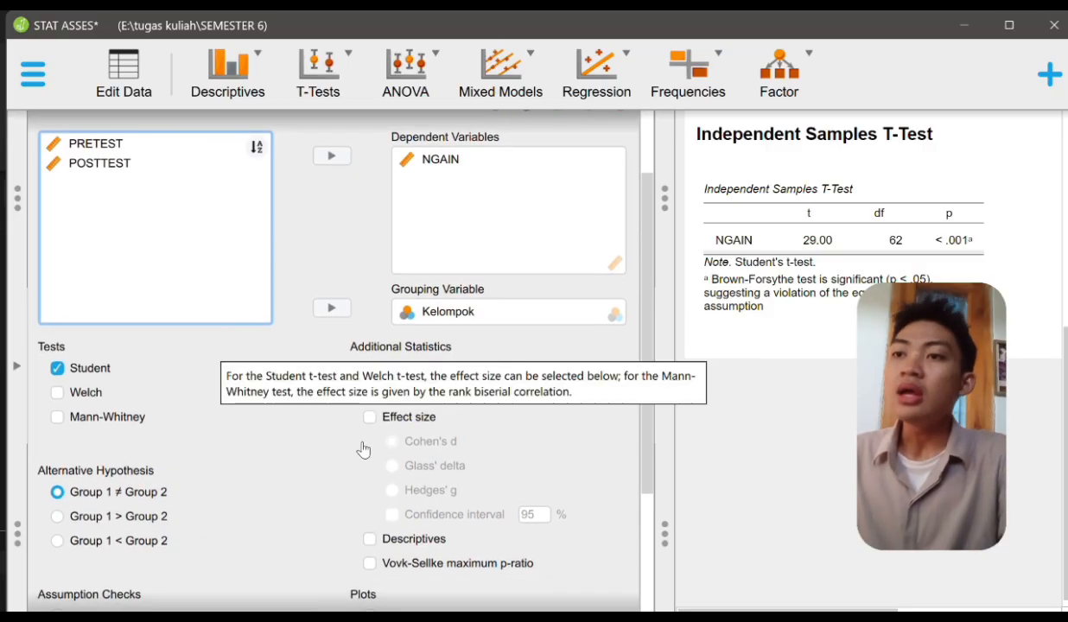
{"action": "scroll", "coordinate": [312, 472], "scroll_direction": "down", "scroll_amount": 1}
{"action": "scroll", "coordinate": [312, 473], "scroll_direction": "down", "scroll_amount": 1}
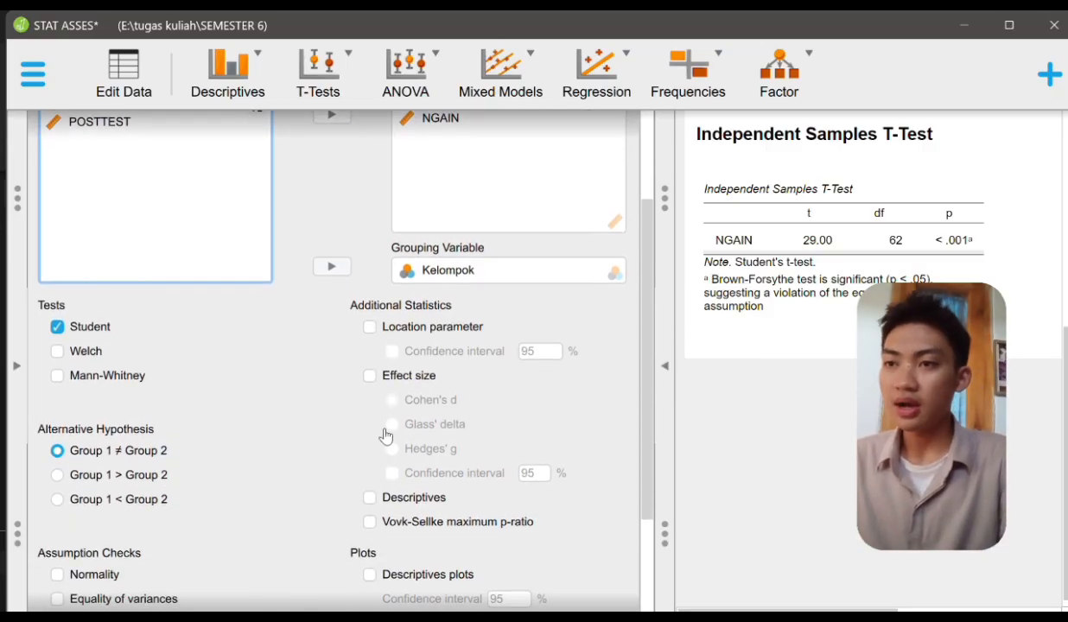
{"action": "left_click", "coordinate": [372, 379]}
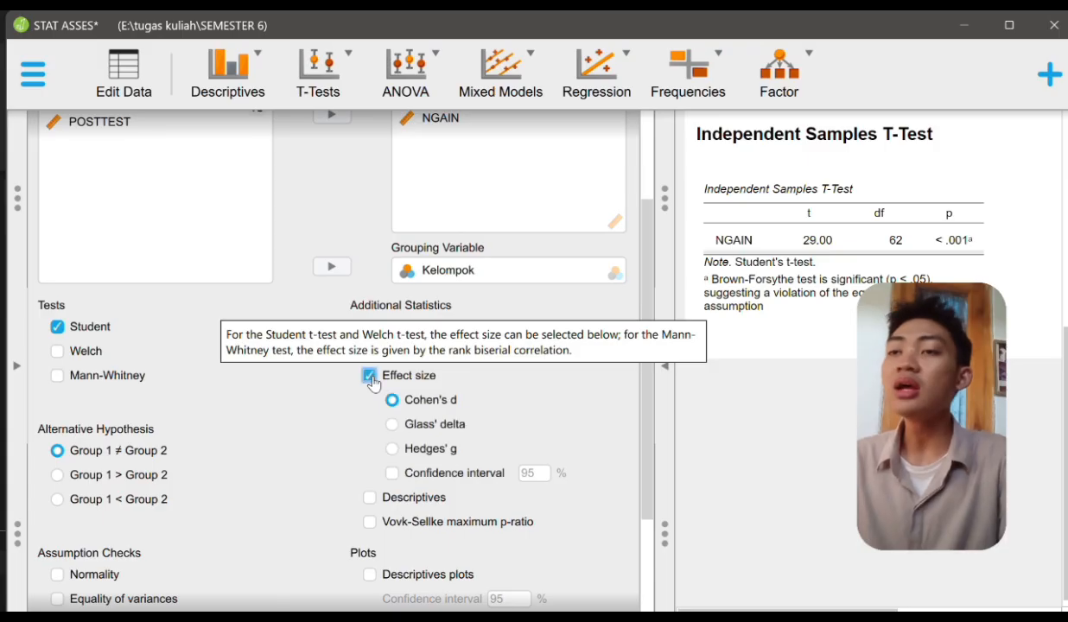
{"action": "scroll", "coordinate": [307, 471], "scroll_direction": "down", "scroll_amount": 3}
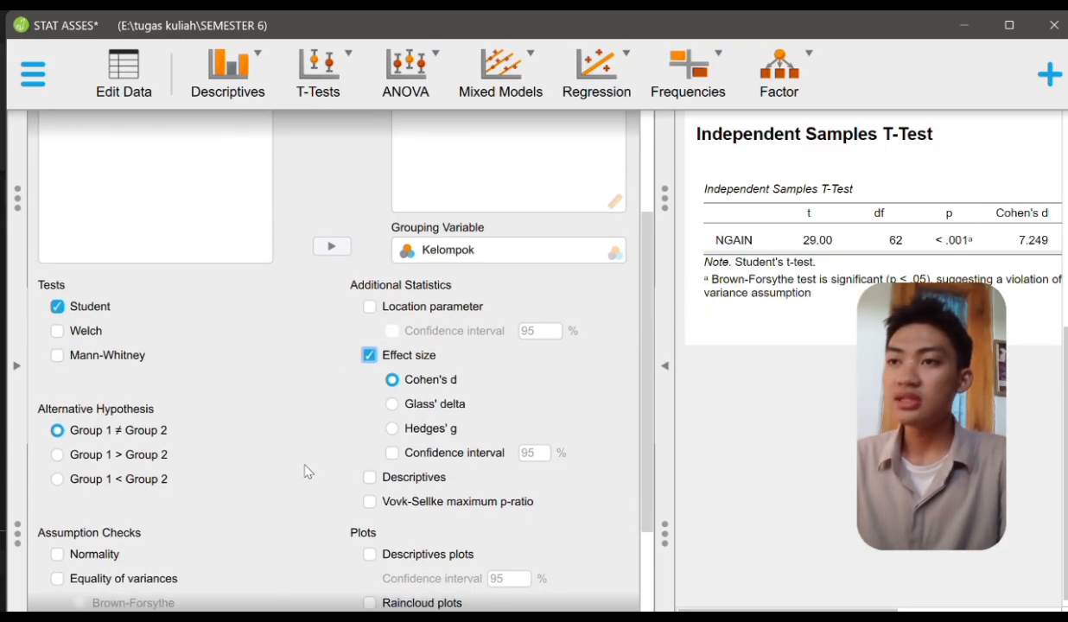
{"action": "scroll", "coordinate": [307, 471], "scroll_direction": "down", "scroll_amount": 5}
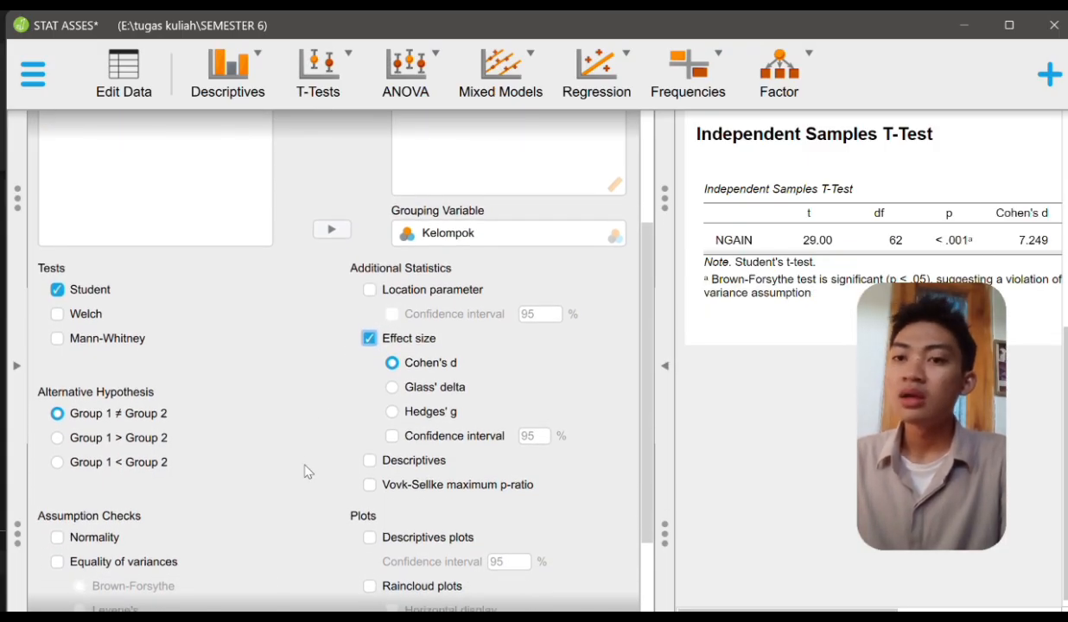
Step: Add the normality and equality of variances assumption checks to the independent samples t-test, using Levene's test for the variances
{"action": "scroll", "coordinate": [220, 482], "scroll_direction": "down", "scroll_amount": 2}
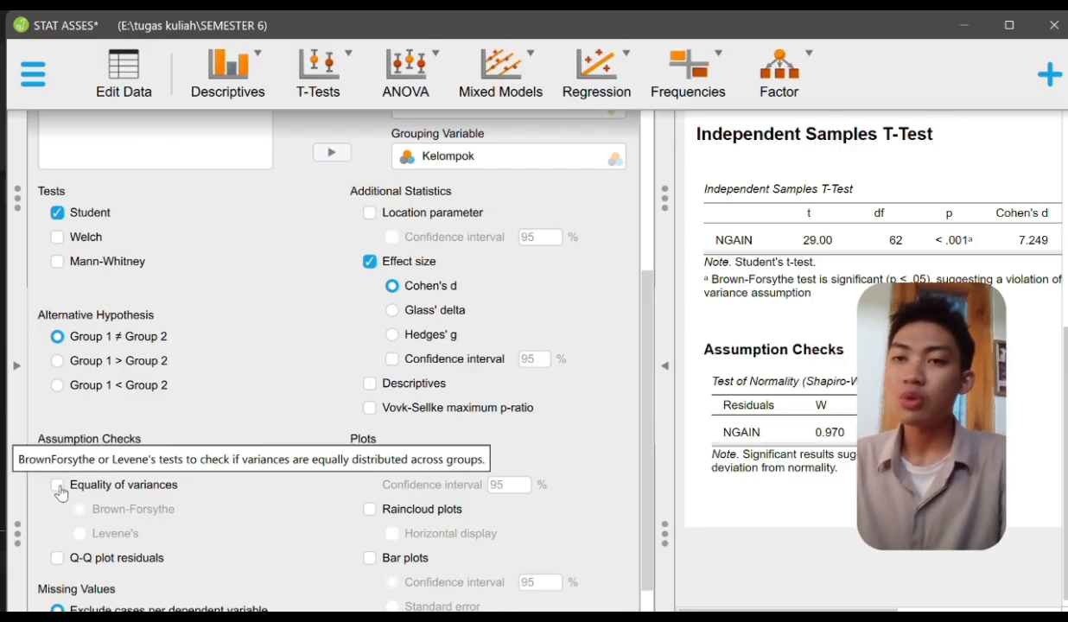
{"action": "left_click", "coordinate": [57, 486]}
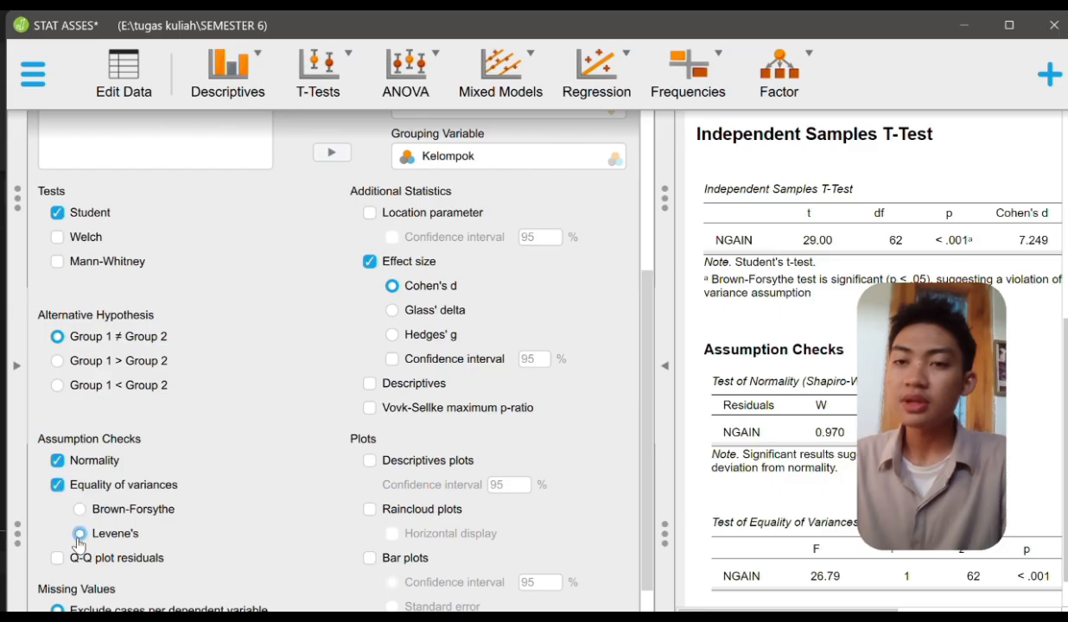
{"action": "left_click", "coordinate": [79, 535]}
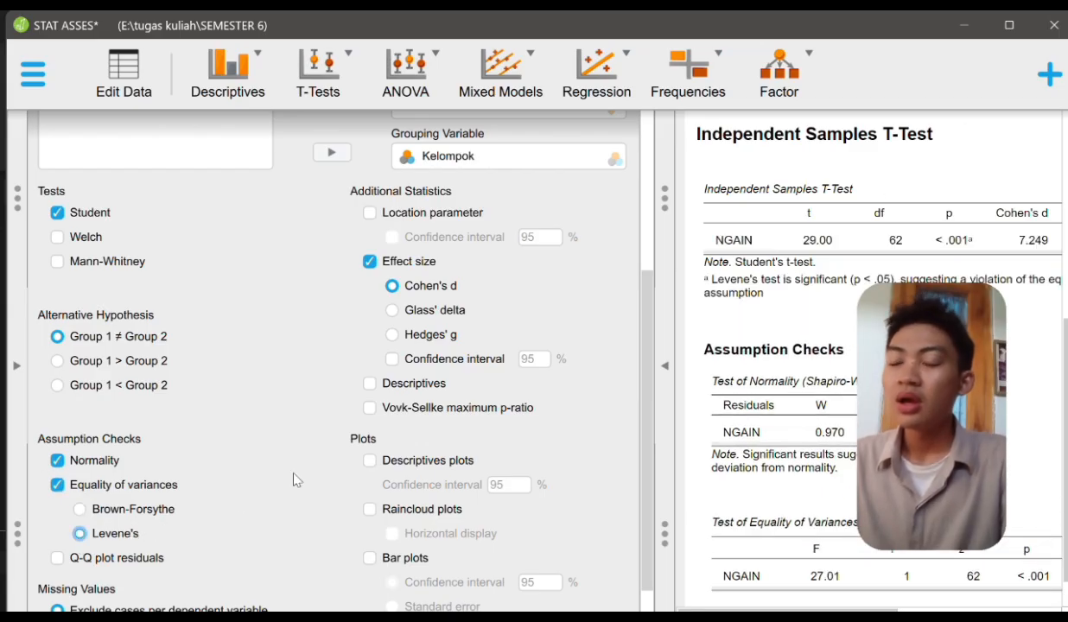
{"action": "scroll", "coordinate": [294, 480], "scroll_direction": "down", "scroll_amount": 2}
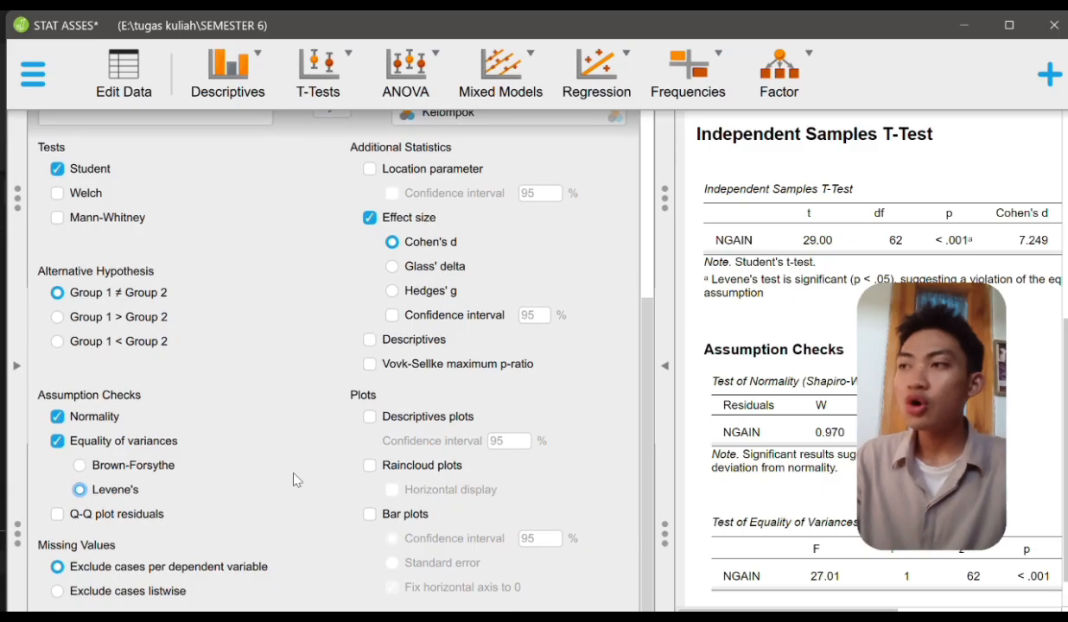
Step: Examine the NGAIN t-test table with Cohen's d and both assumption check tables at full width
{"action": "left_click", "coordinate": [659, 381]}
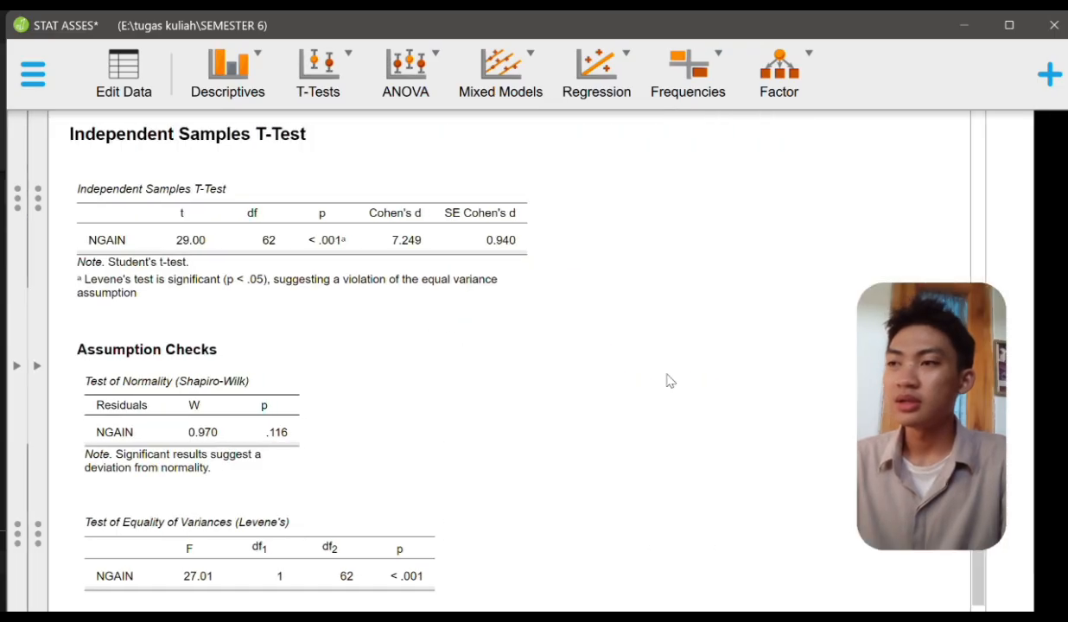
{"action": "scroll", "coordinate": [549, 382], "scroll_direction": "down", "scroll_amount": 1}
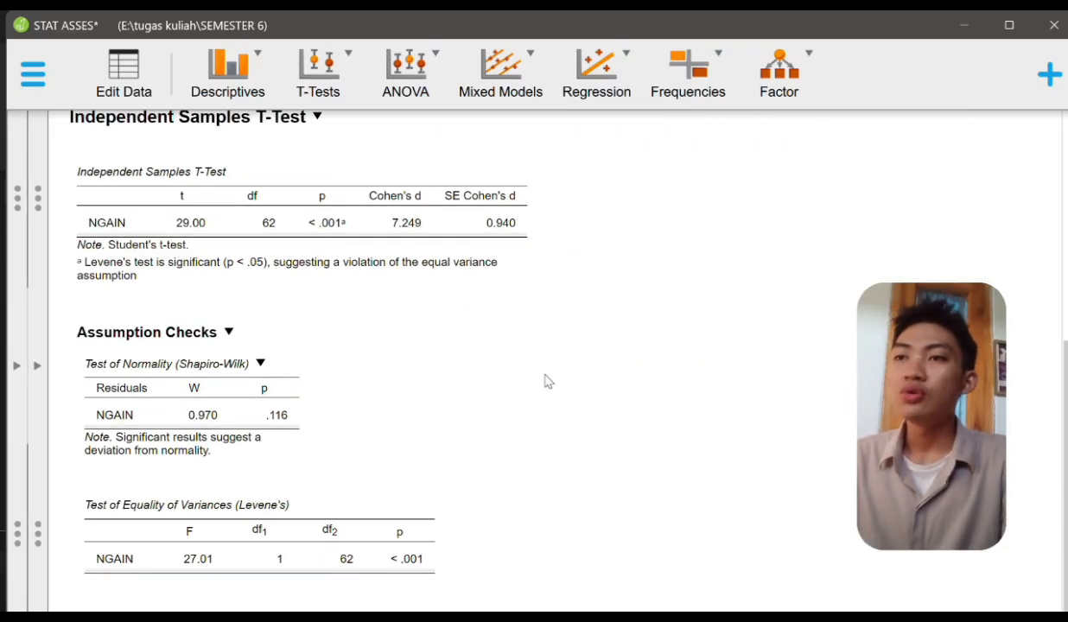
{"action": "scroll", "coordinate": [547, 381], "scroll_direction": "up", "scroll_amount": 5}
{"action": "scroll", "coordinate": [547, 381], "scroll_direction": "down", "scroll_amount": 4}
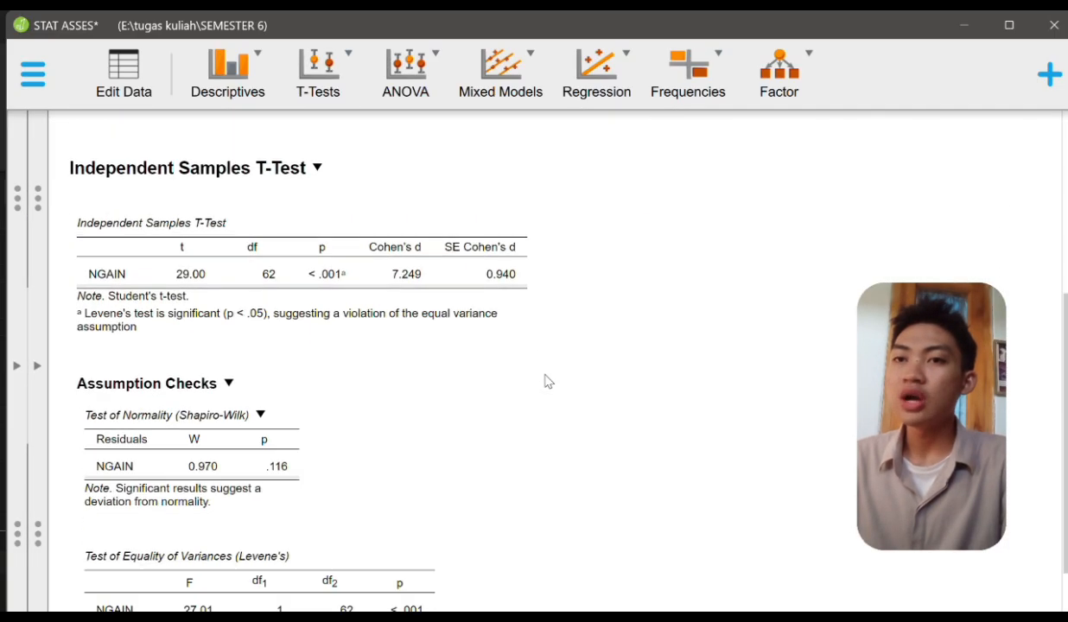
{"action": "scroll", "coordinate": [547, 382], "scroll_direction": "down", "scroll_amount": 1}
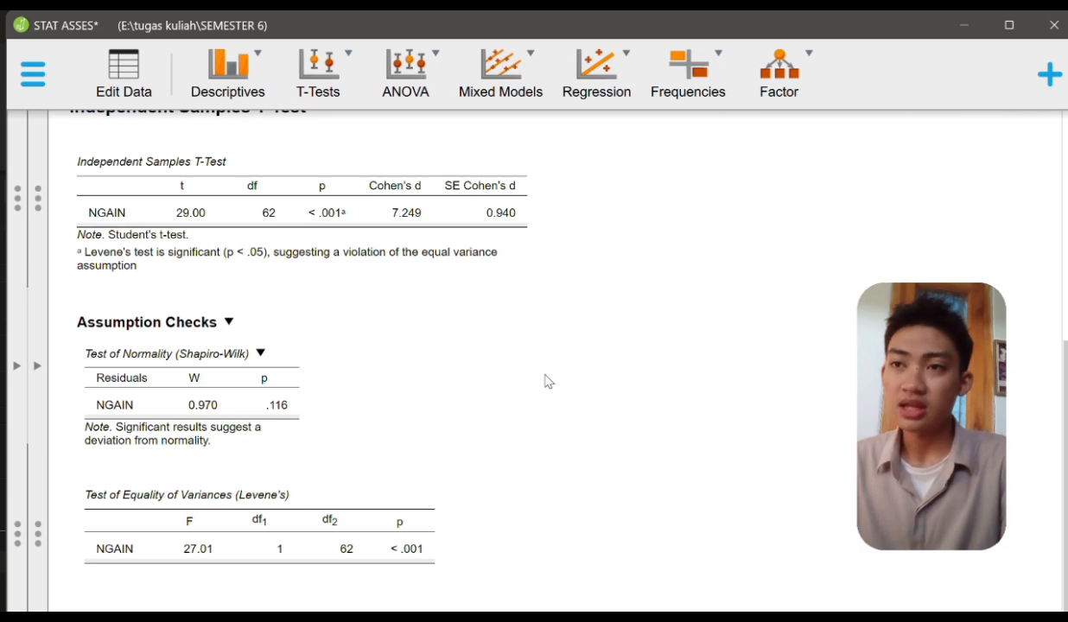